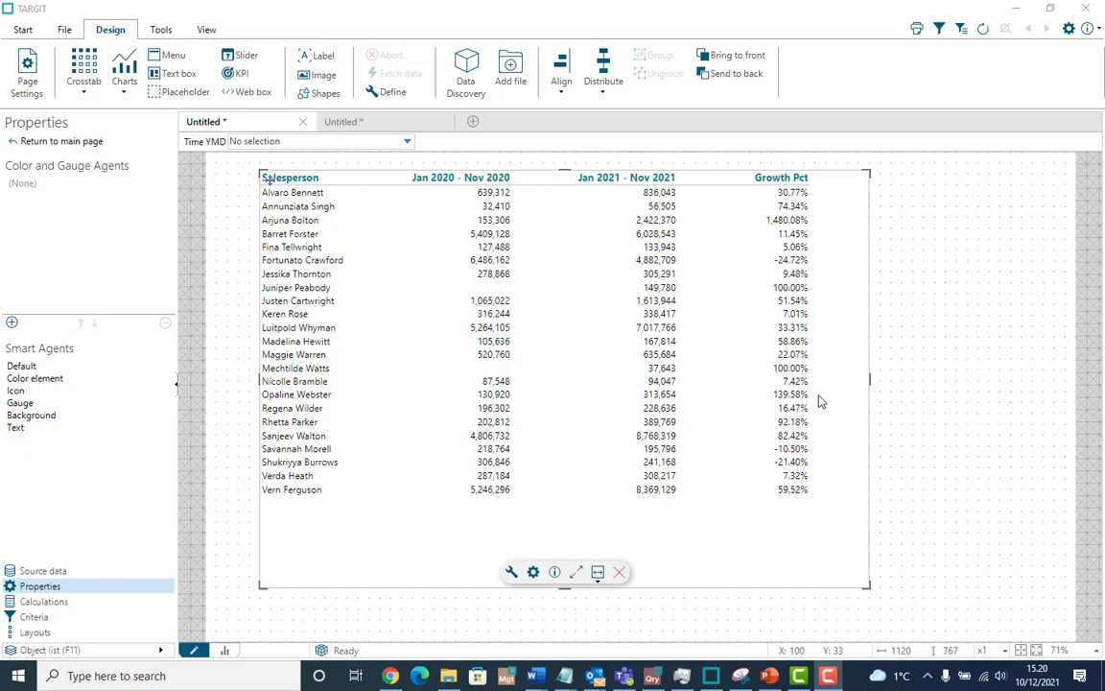
# From the crosstab's Color and Gauge Agents, add a Color element smart agent on Growth Pct.
pyautogui.click(38, 586)
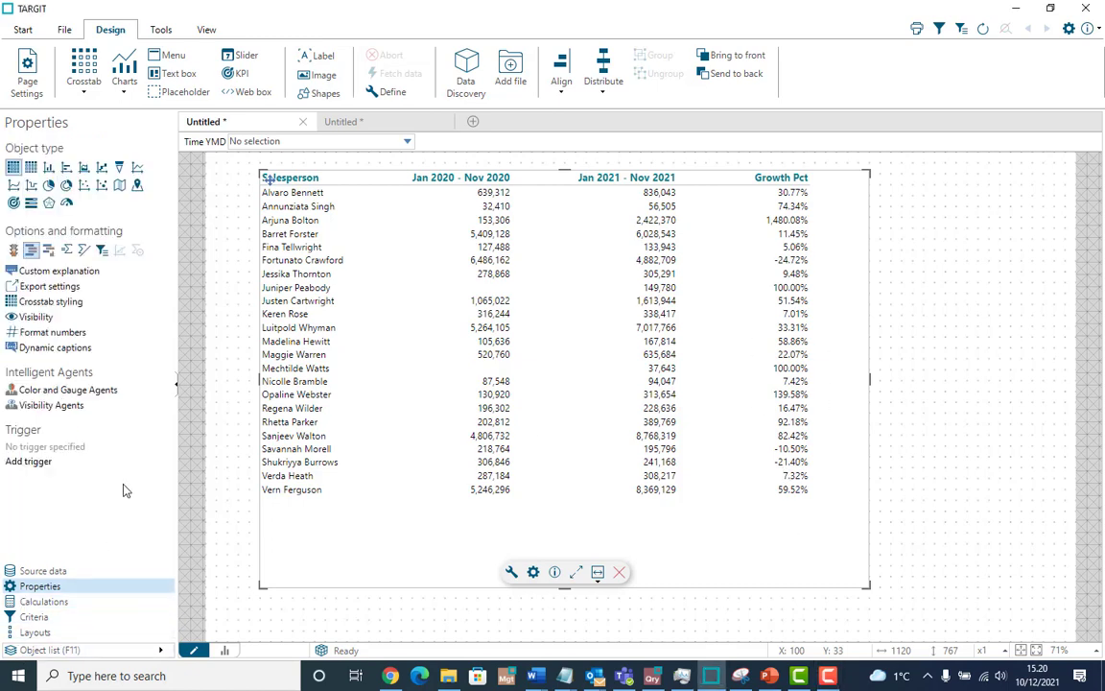
pyautogui.click(68, 389)
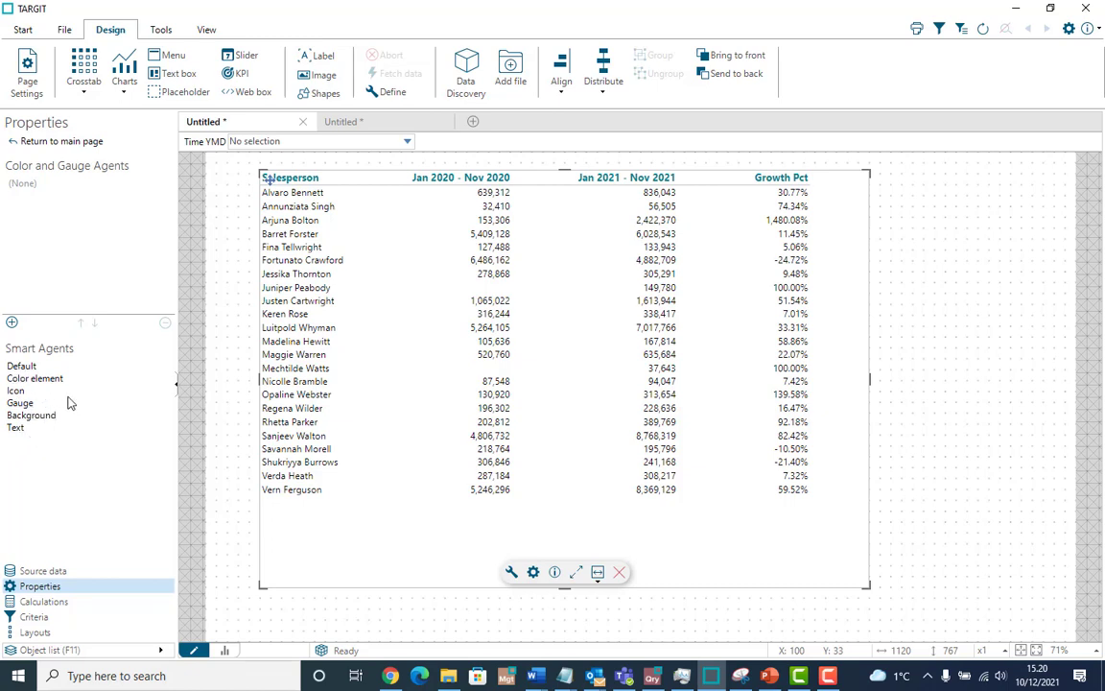
pyautogui.click(22, 369)
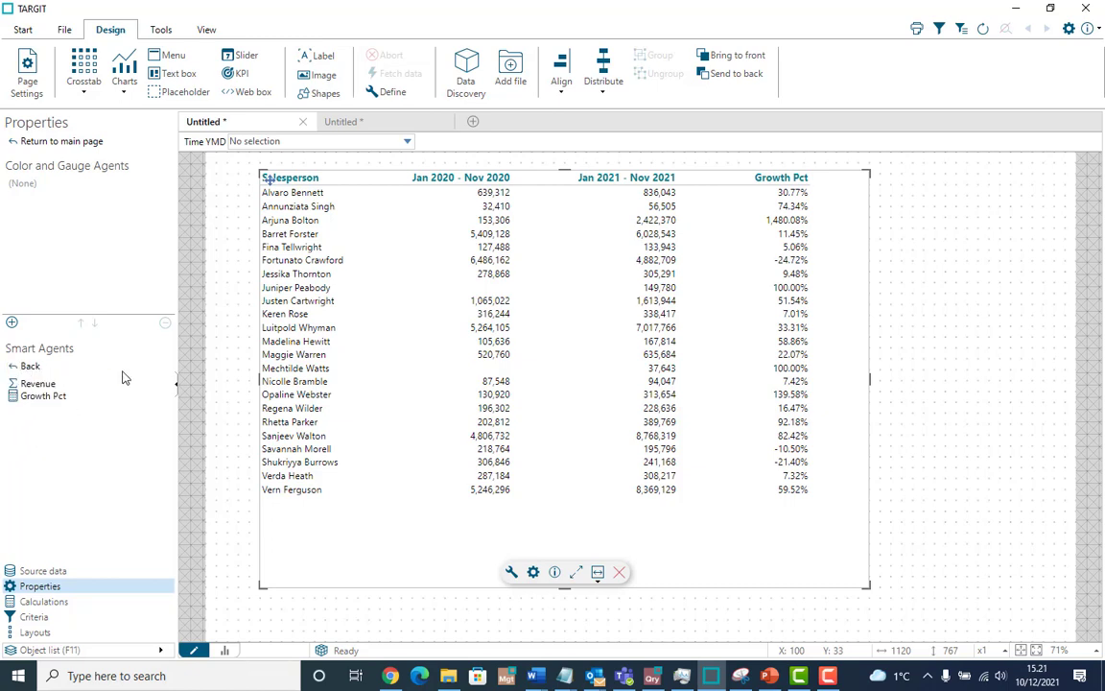
pyautogui.click(43, 398)
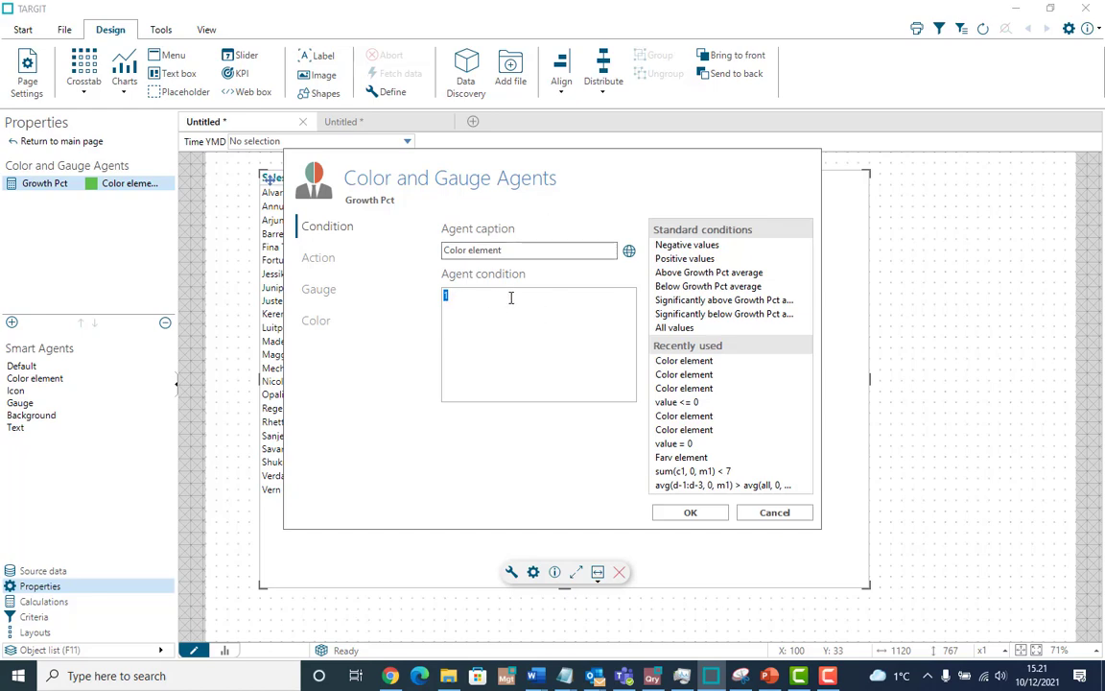
# Review the Growth Pct agent's condition and Color page, then apply its green elements.
pyautogui.moveTo(527, 163); pyautogui.dragTo(726, 295)
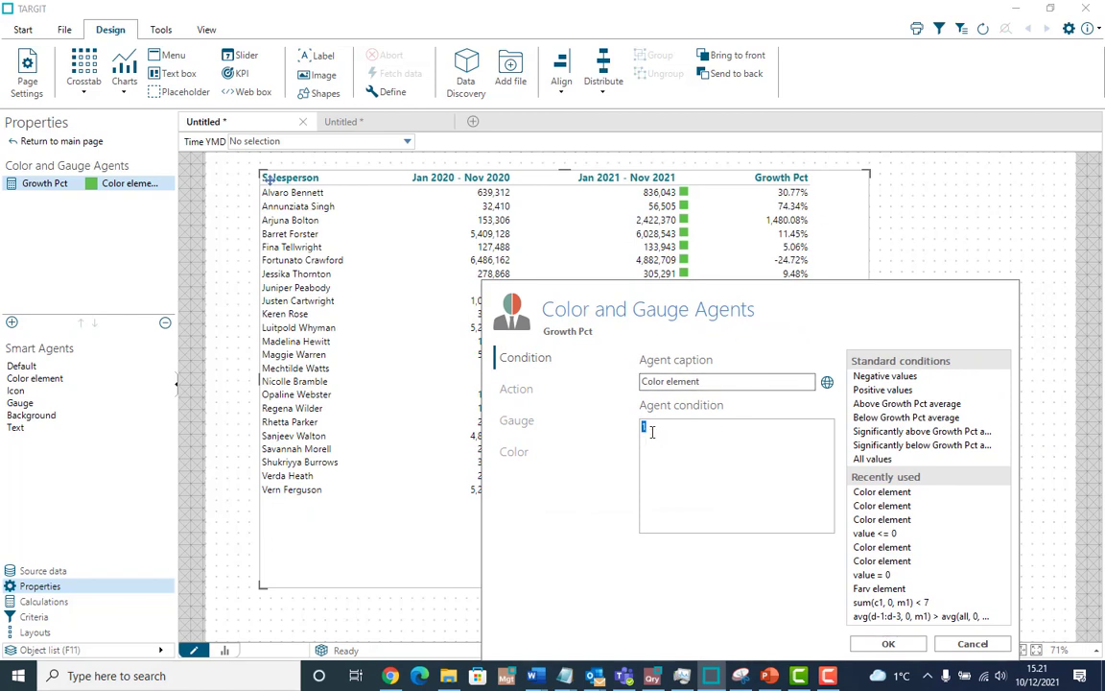
pyautogui.press('BackSpace')
pyautogui.moveTo(675, 405); pyautogui.dragTo(648, 405)
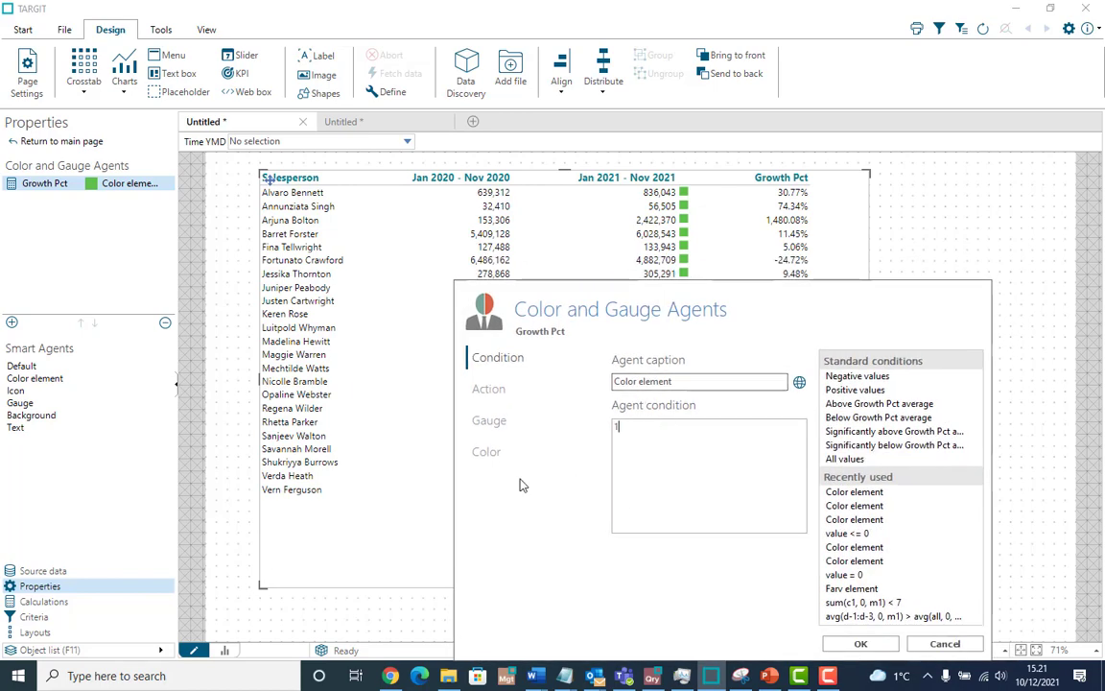
pyautogui.click(484, 457)
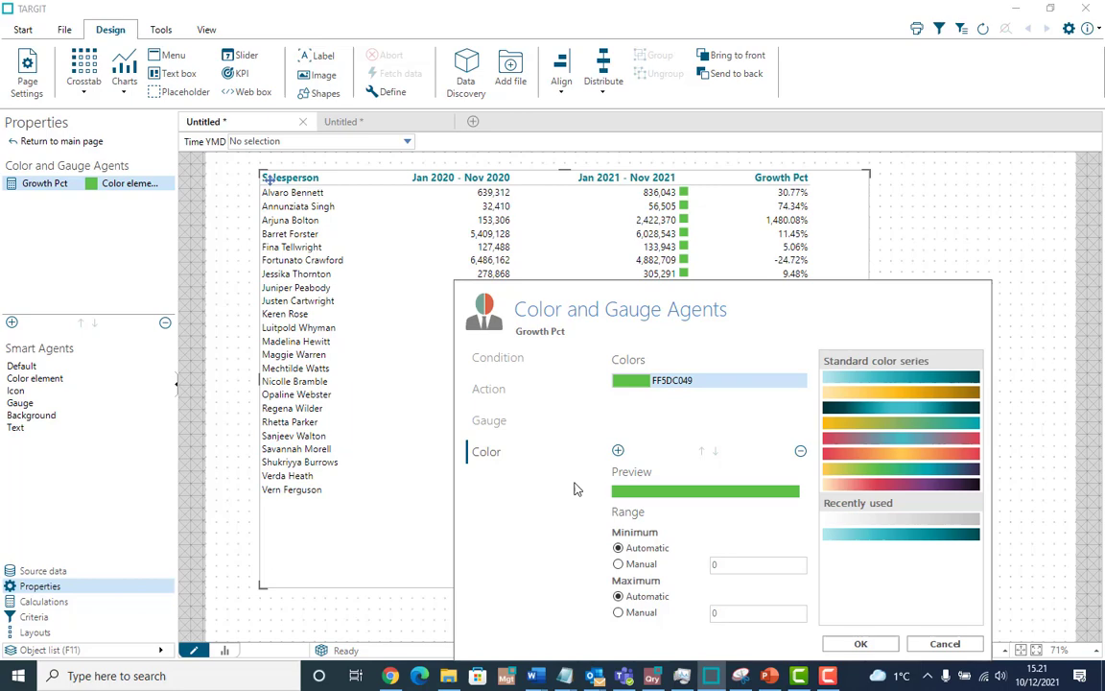
pyautogui.moveTo(700, 330); pyautogui.dragTo(700, 248)
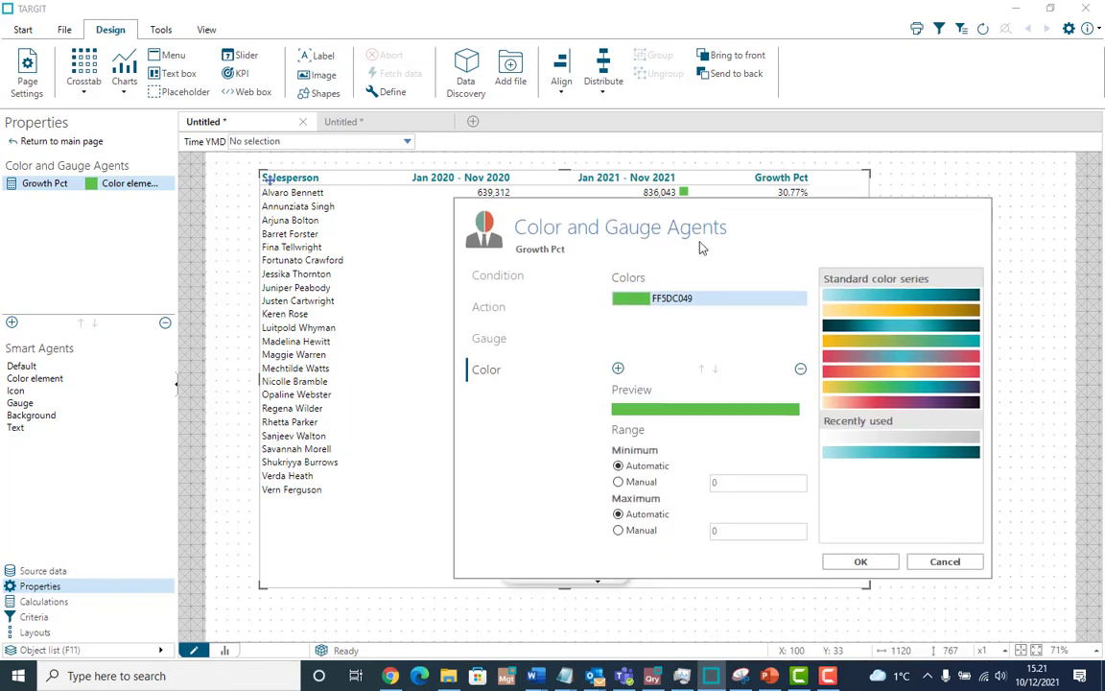
pyautogui.click(860, 563)
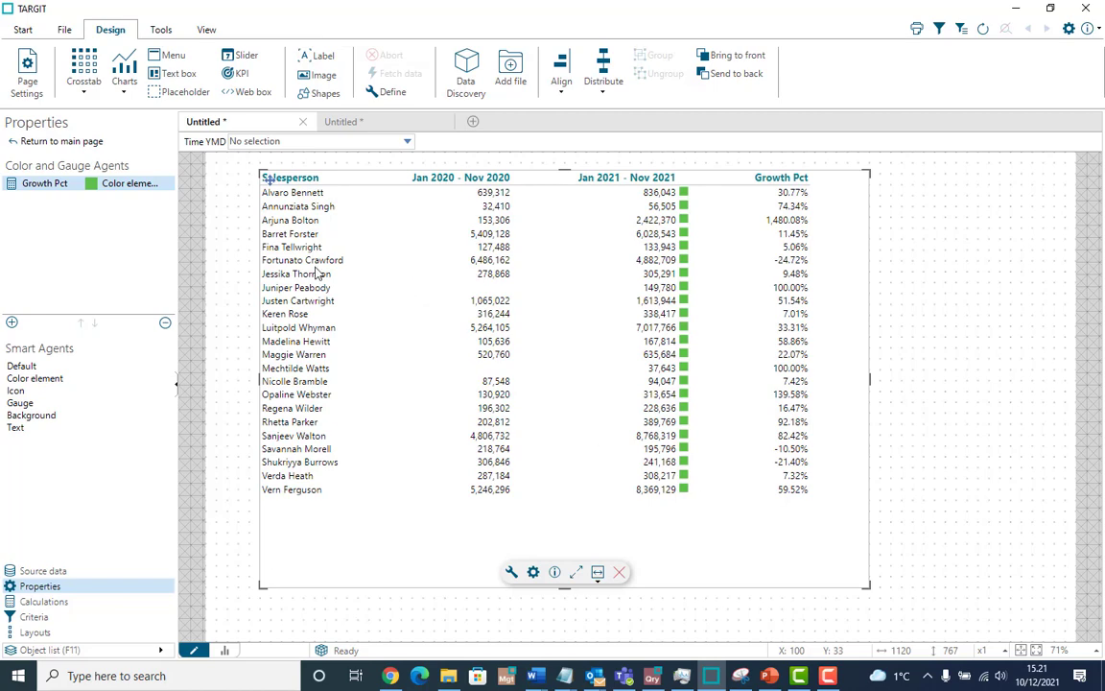
# Duplicate the agent with condition < 0 and red FFFF0000 colour for negative values.
pyautogui.click(12, 323)
pyautogui.doubleClick(447, 295)
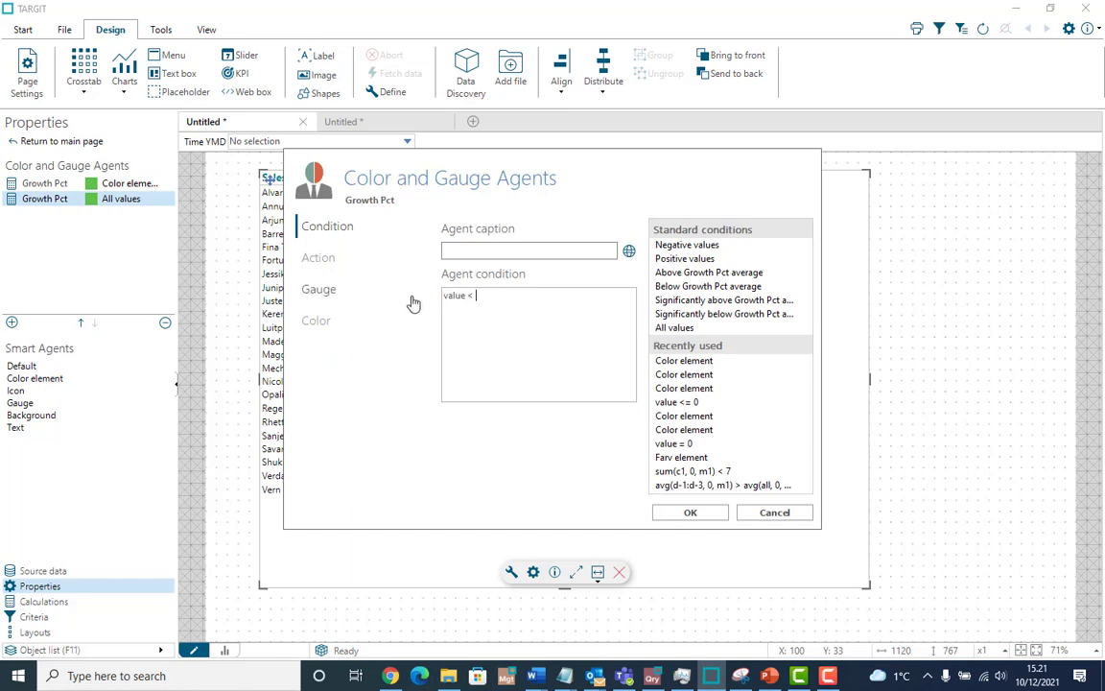
pyautogui.click(319, 327)
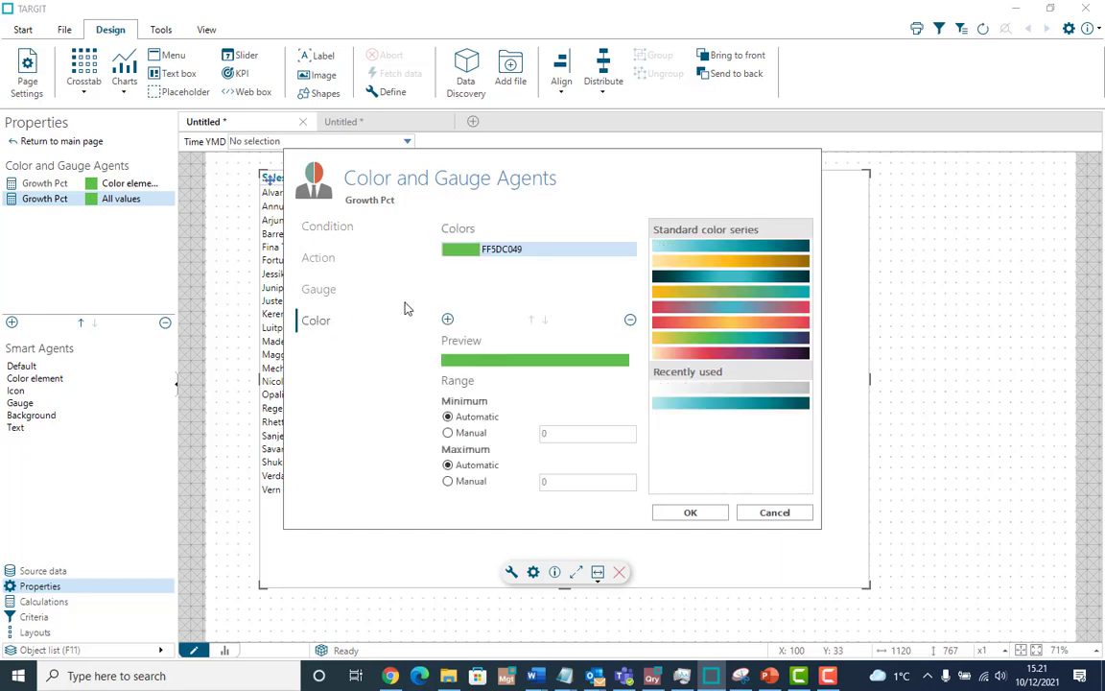
pyautogui.click(467, 251)
pyautogui.click(383, 403)
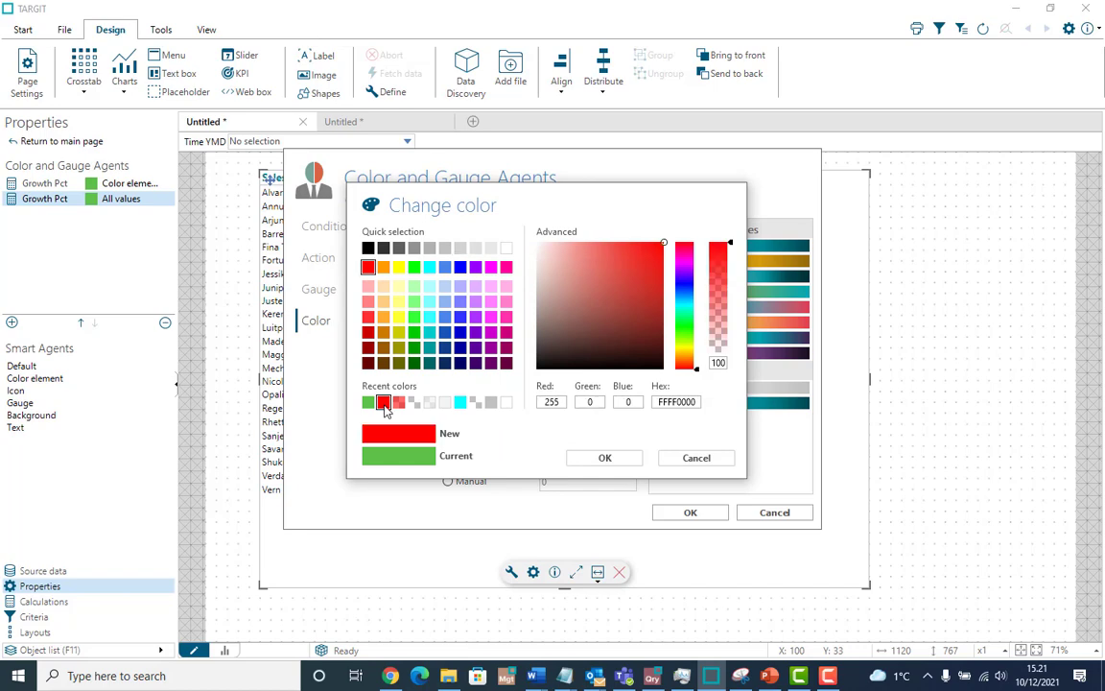
pyautogui.click(632, 467)
pyautogui.click(687, 513)
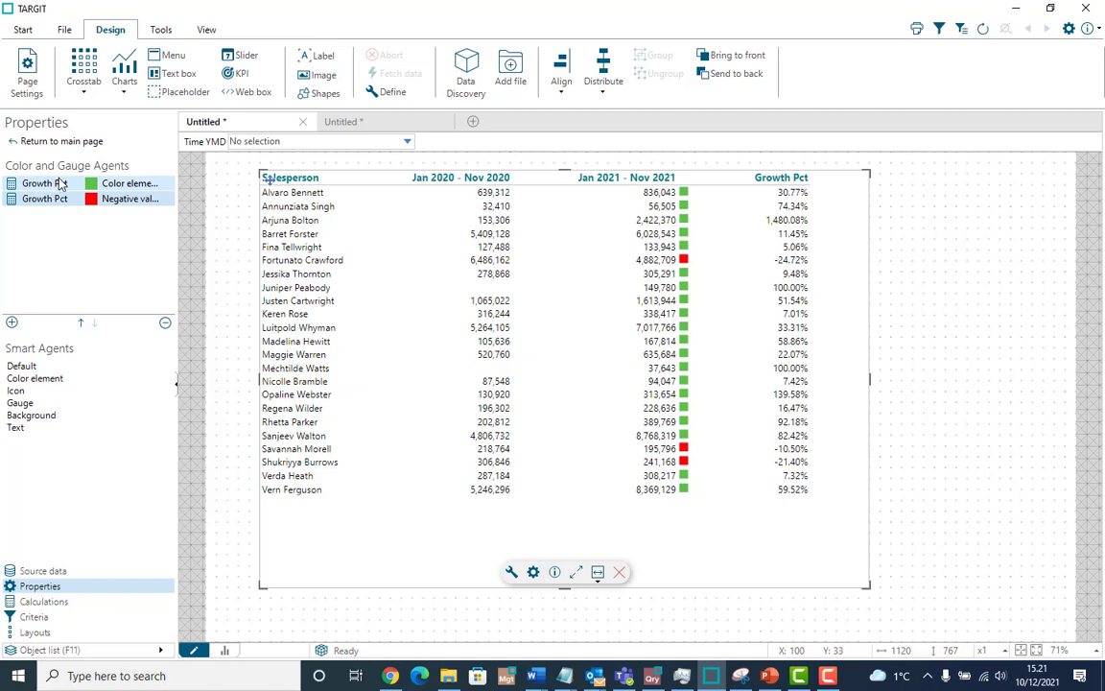
pyautogui.click(127, 200)
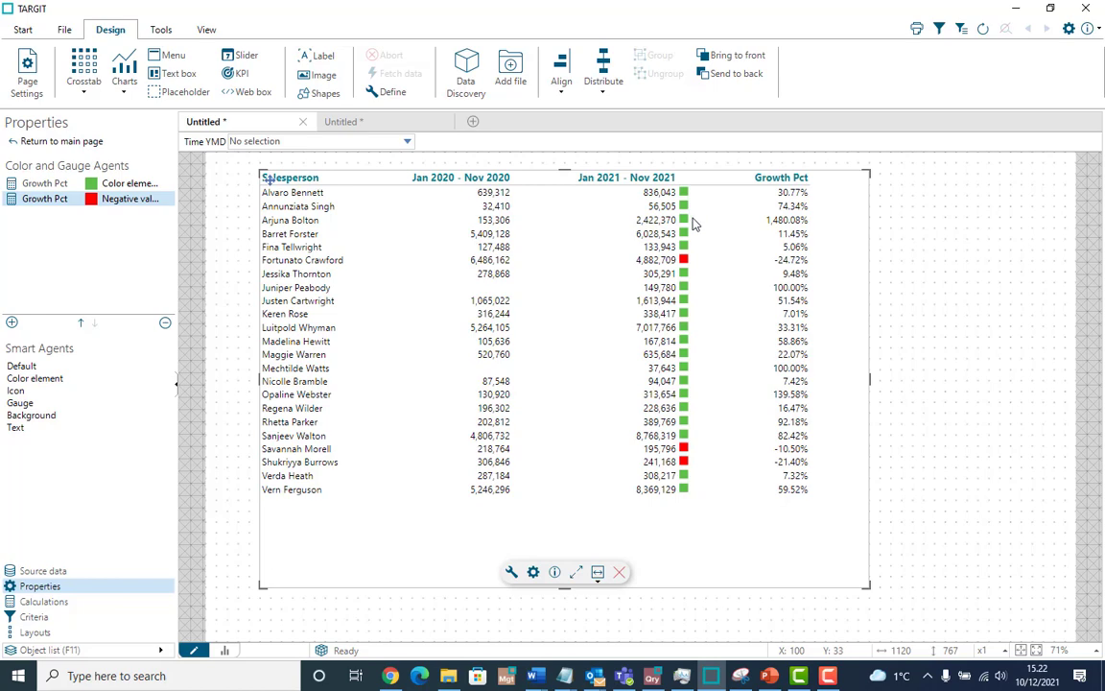
# Set the colour-element agent's action to display a right-justified icon in the cell.
pyautogui.click(120, 187)
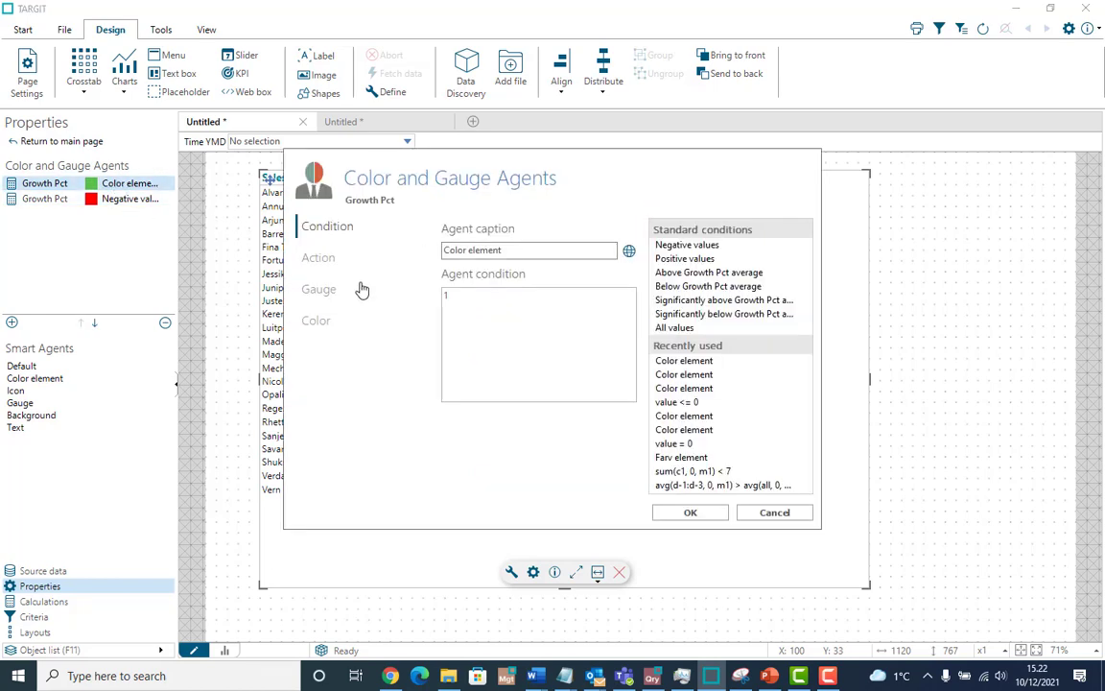
pyautogui.click(309, 262)
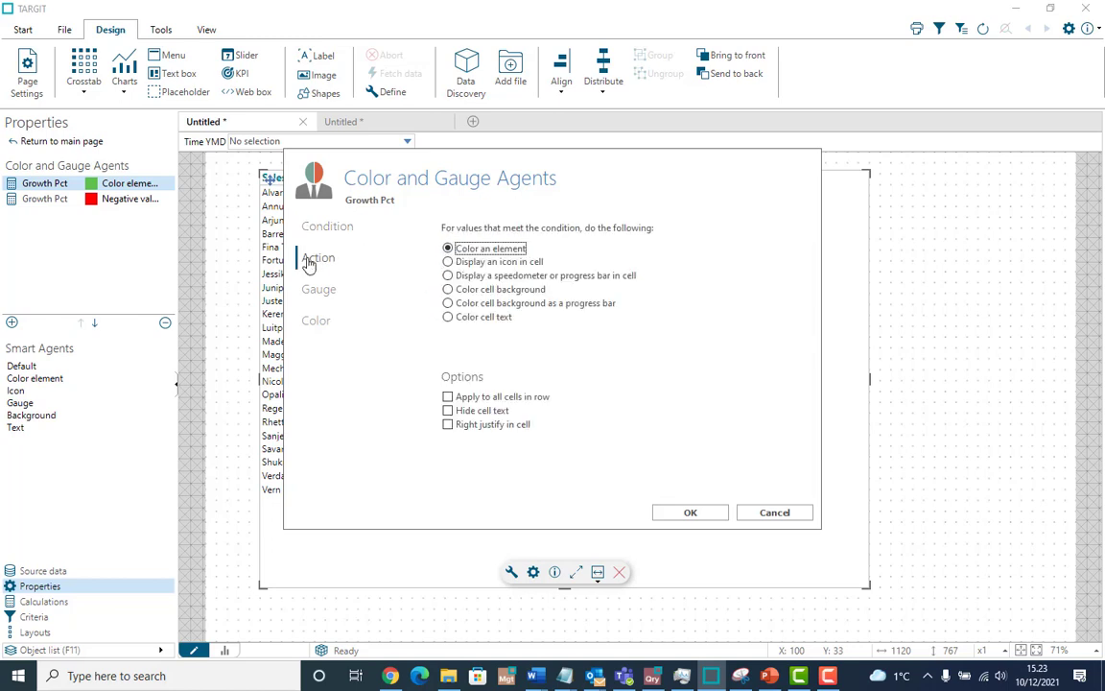
pyautogui.click(451, 263)
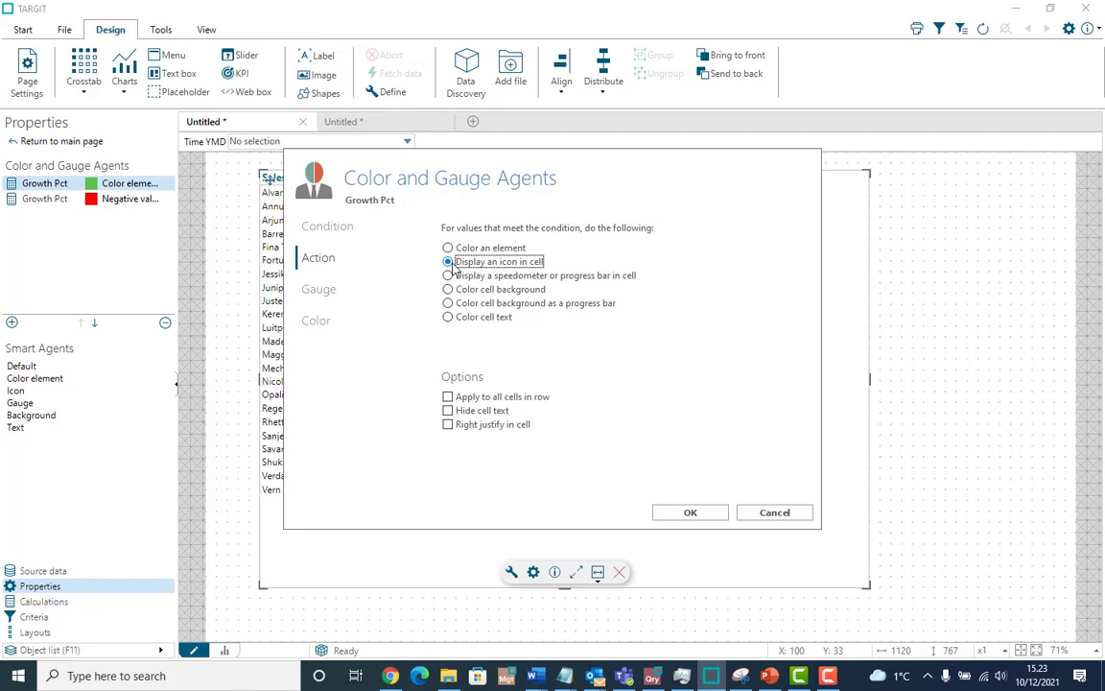
pyautogui.click(447, 425)
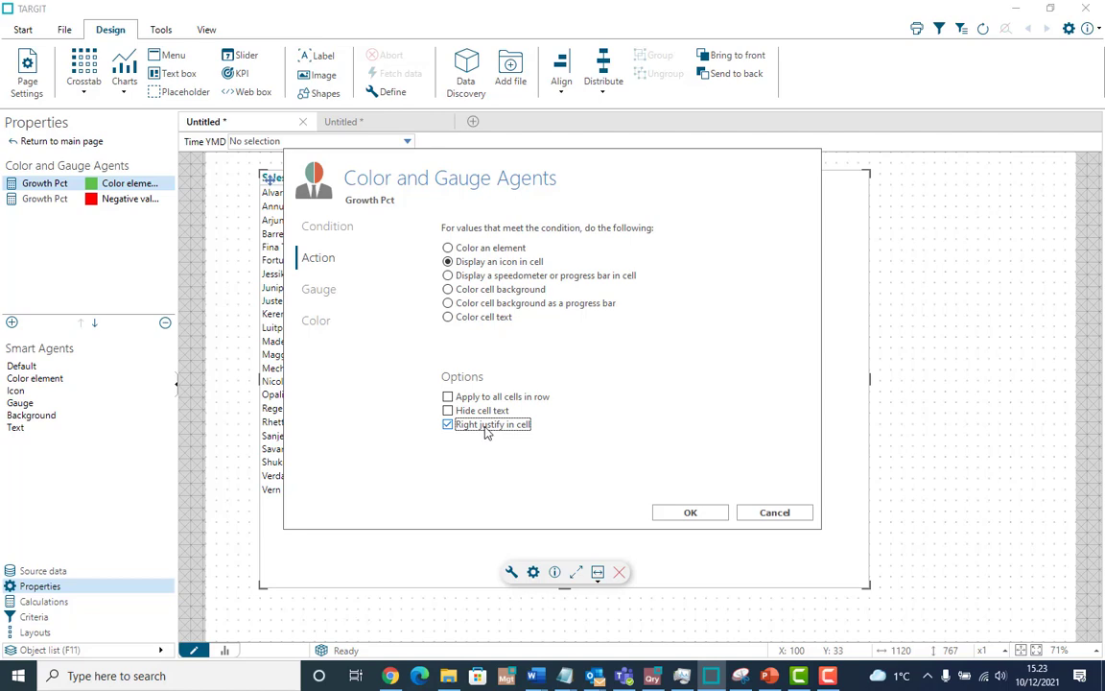
# Choose the empty icon from the Arrows icon series and confirm the agent.
pyautogui.click(320, 291)
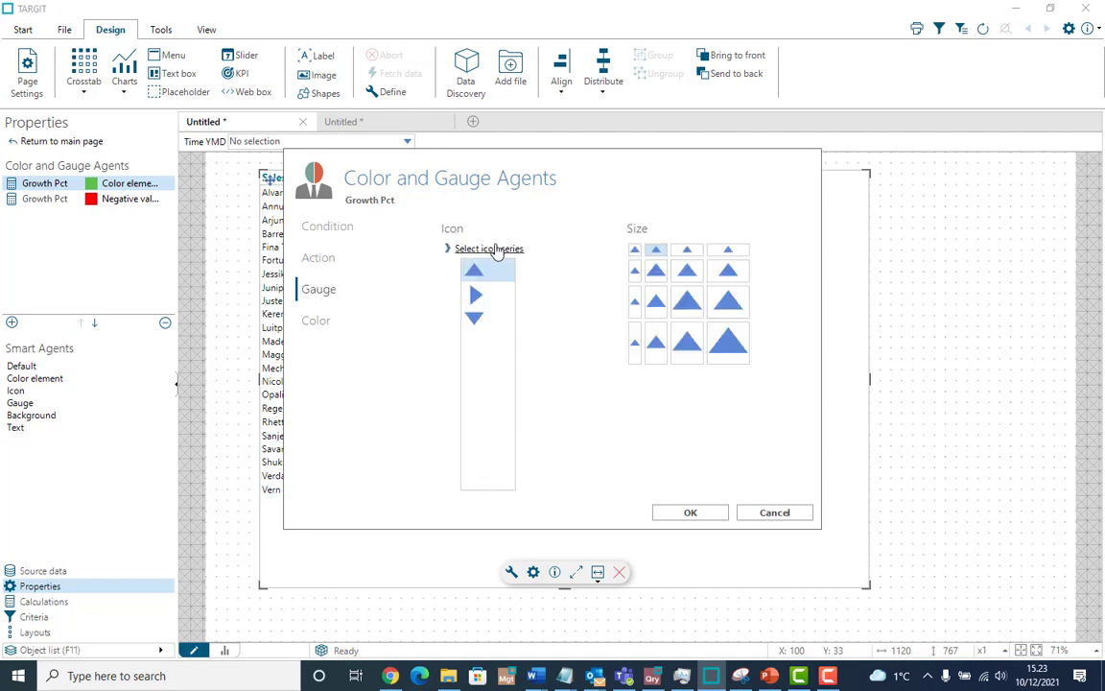
pyautogui.click(489, 250)
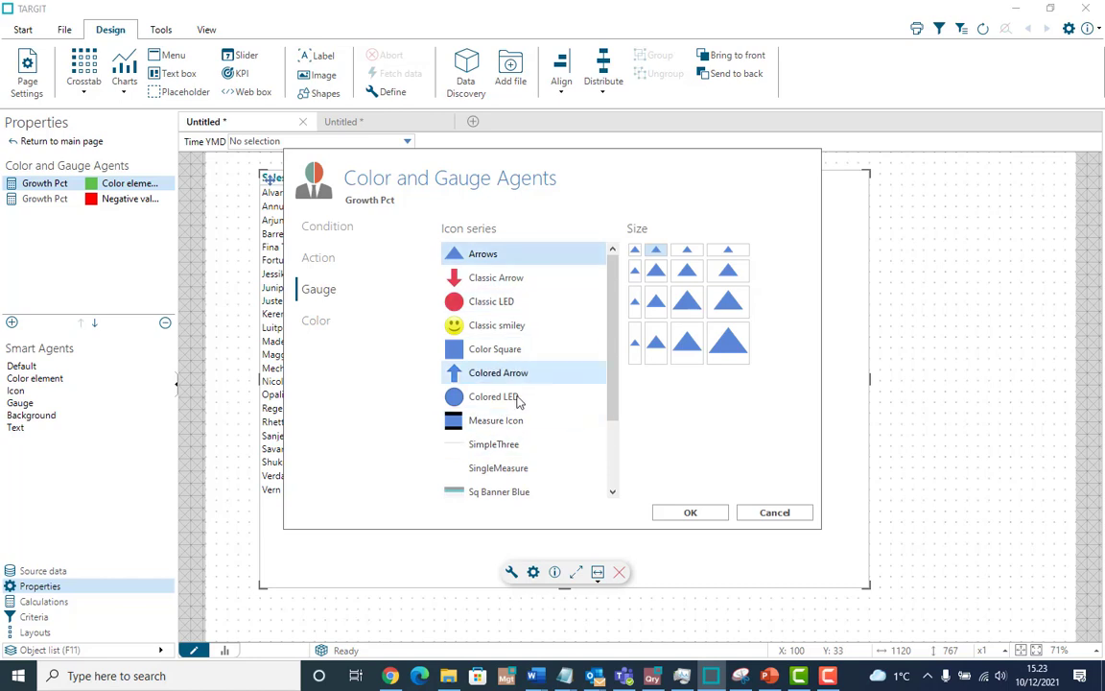
pyautogui.click(483, 256)
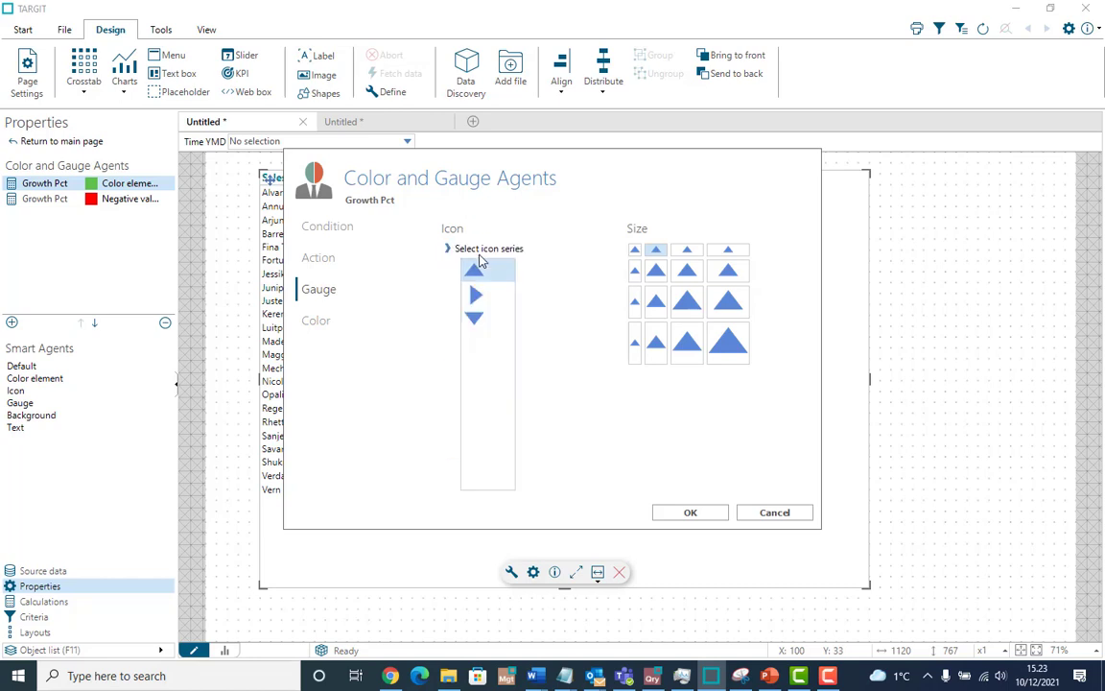
pyautogui.click(474, 344)
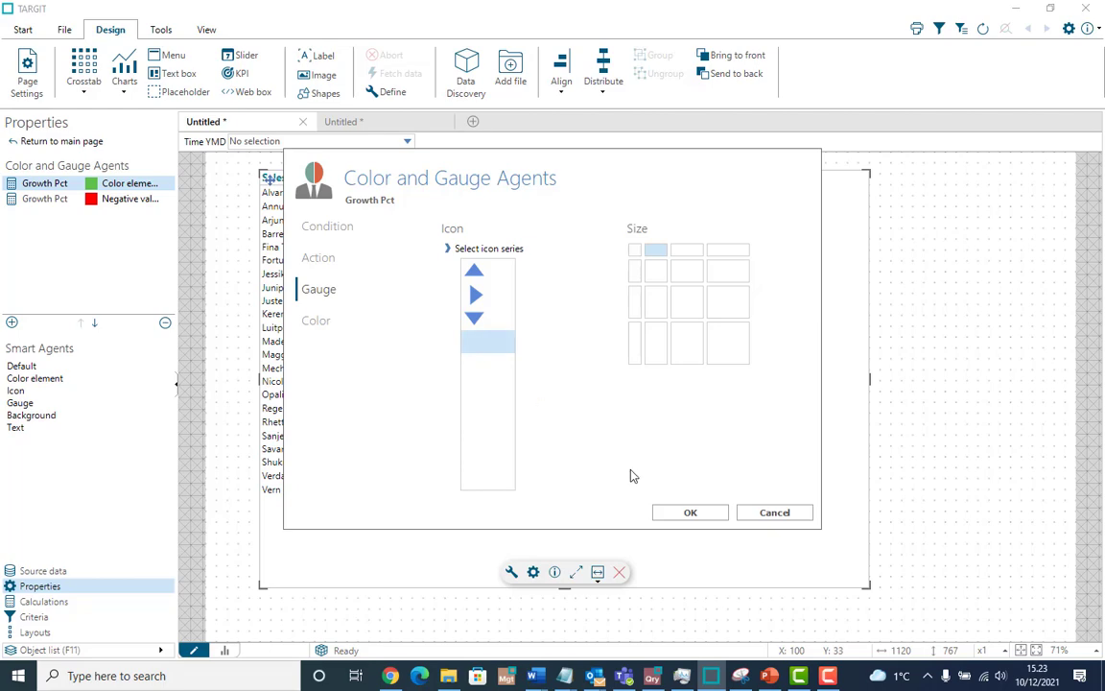
pyautogui.click(677, 512)
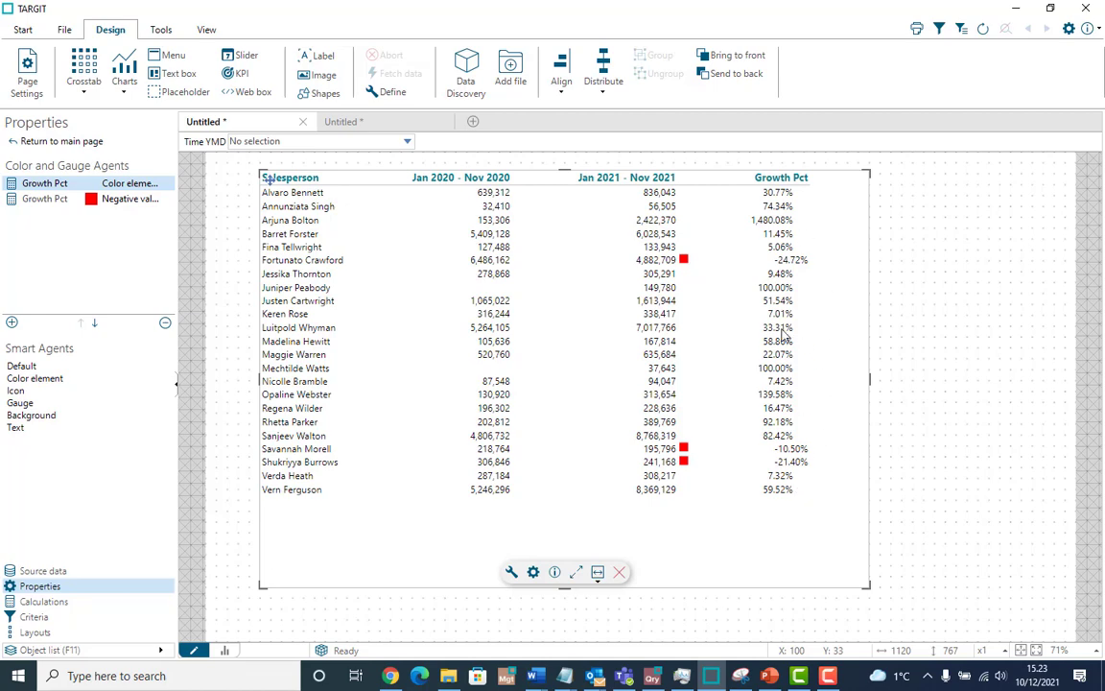
# Edit the Negative values agent to show a right-justified downward triangle icon in matching cells.
pyautogui.doubleClick(120, 203)
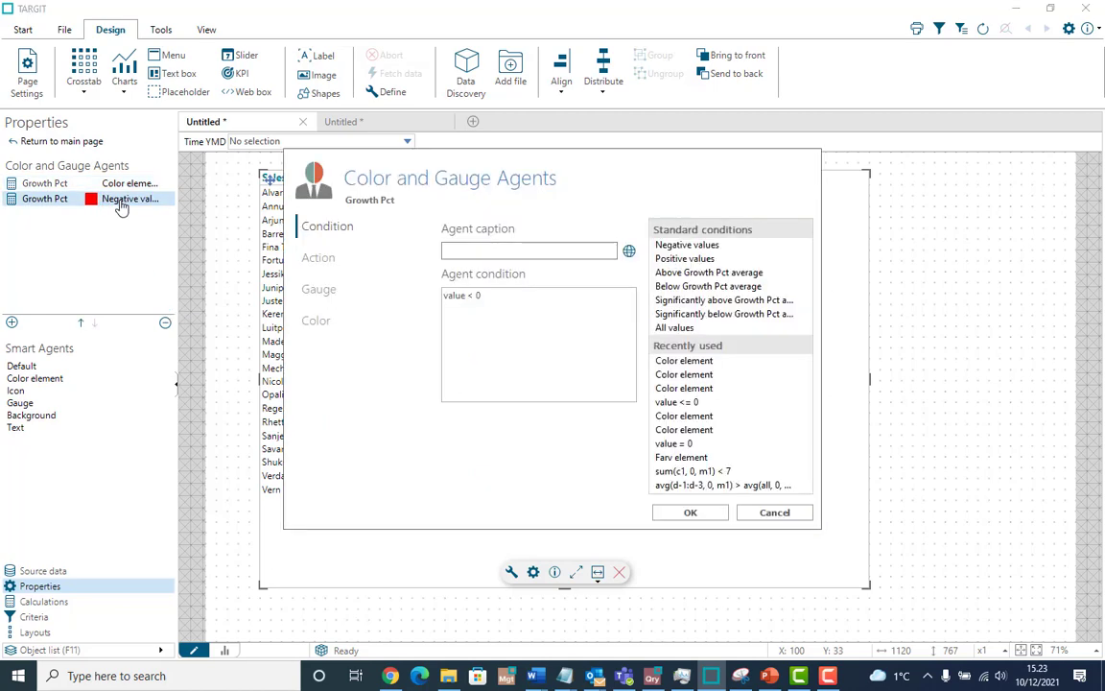
pyautogui.click(319, 260)
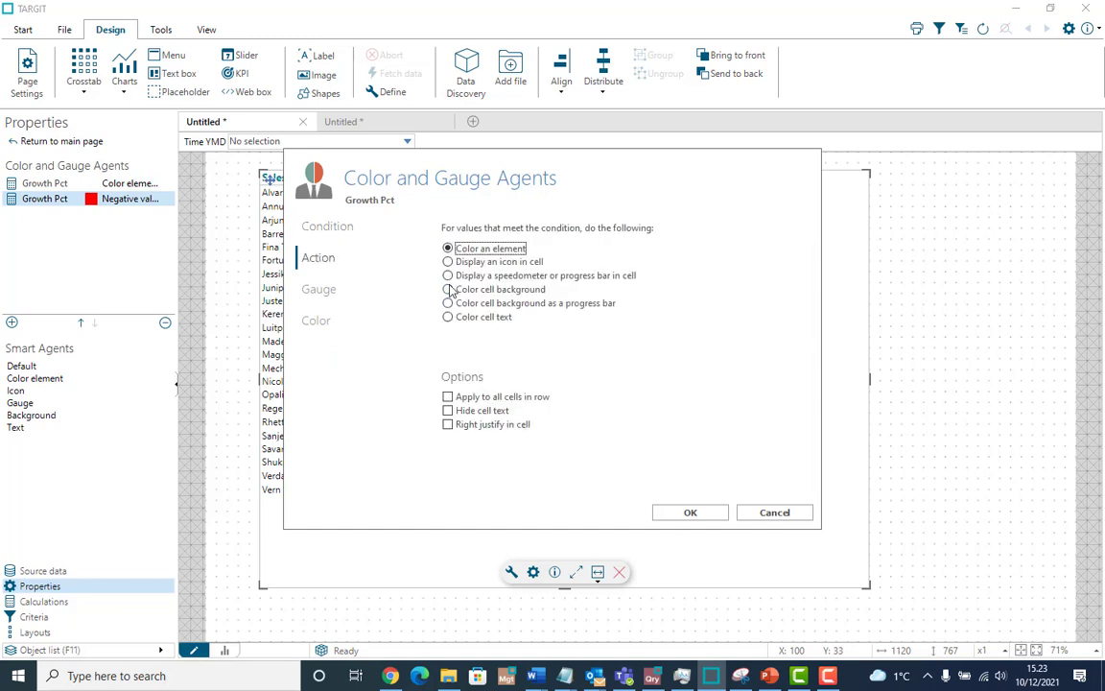
pyautogui.click(448, 262)
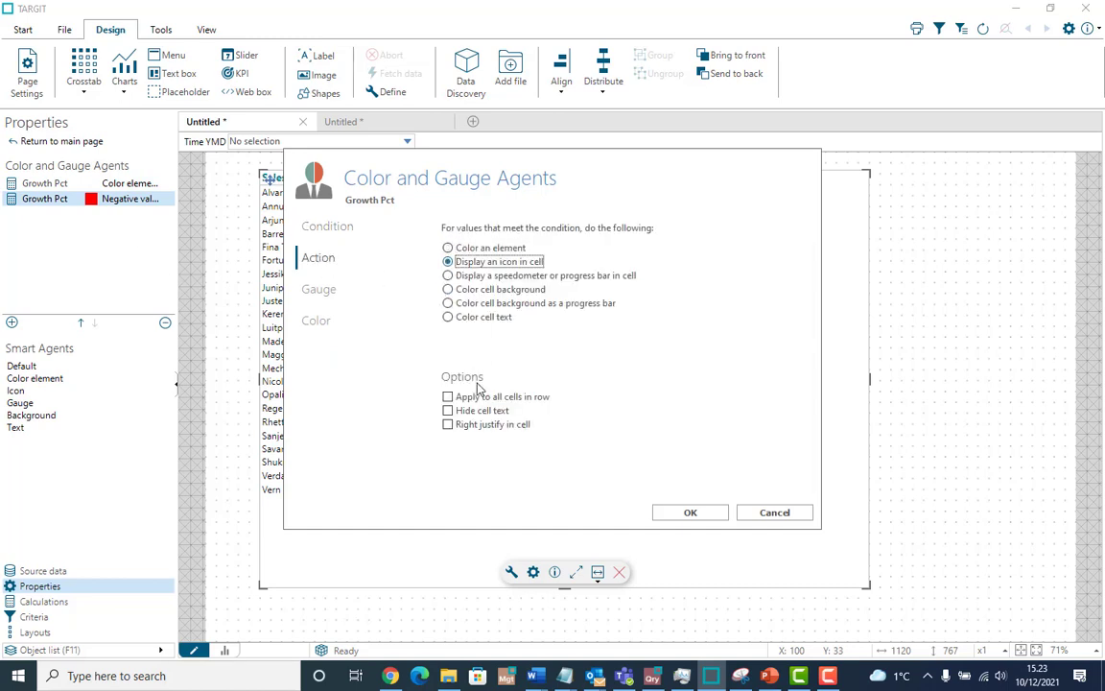
pyautogui.click(447, 425)
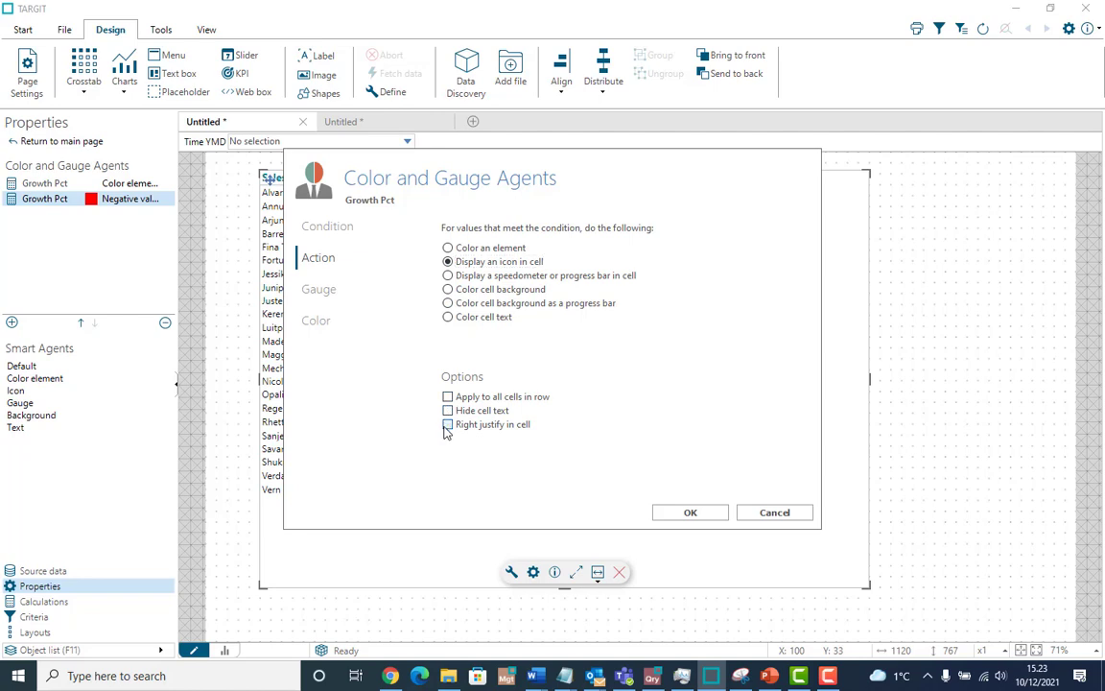
pyautogui.click(318, 291)
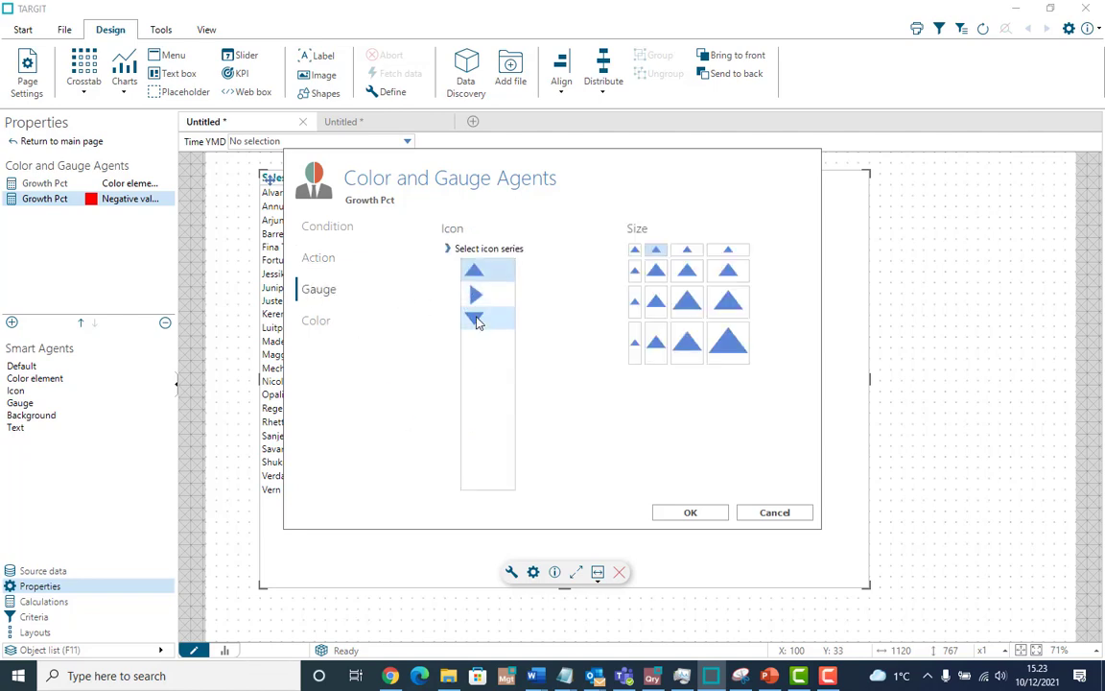
pyautogui.click(473, 320)
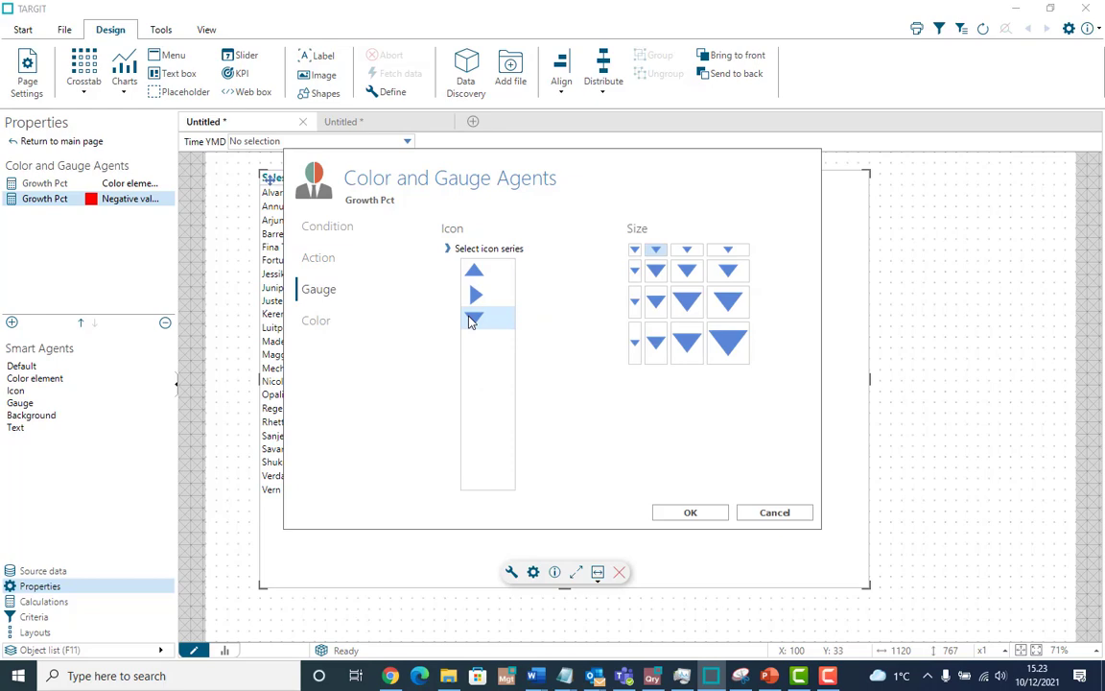
pyautogui.click(316, 323)
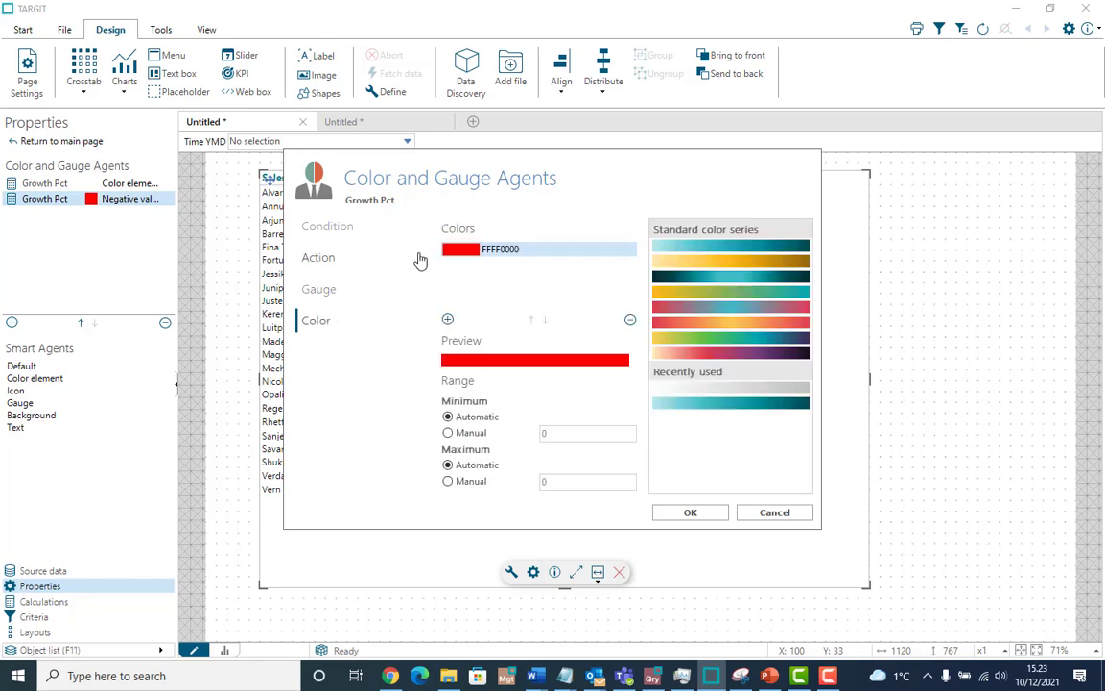
pyautogui.click(688, 514)
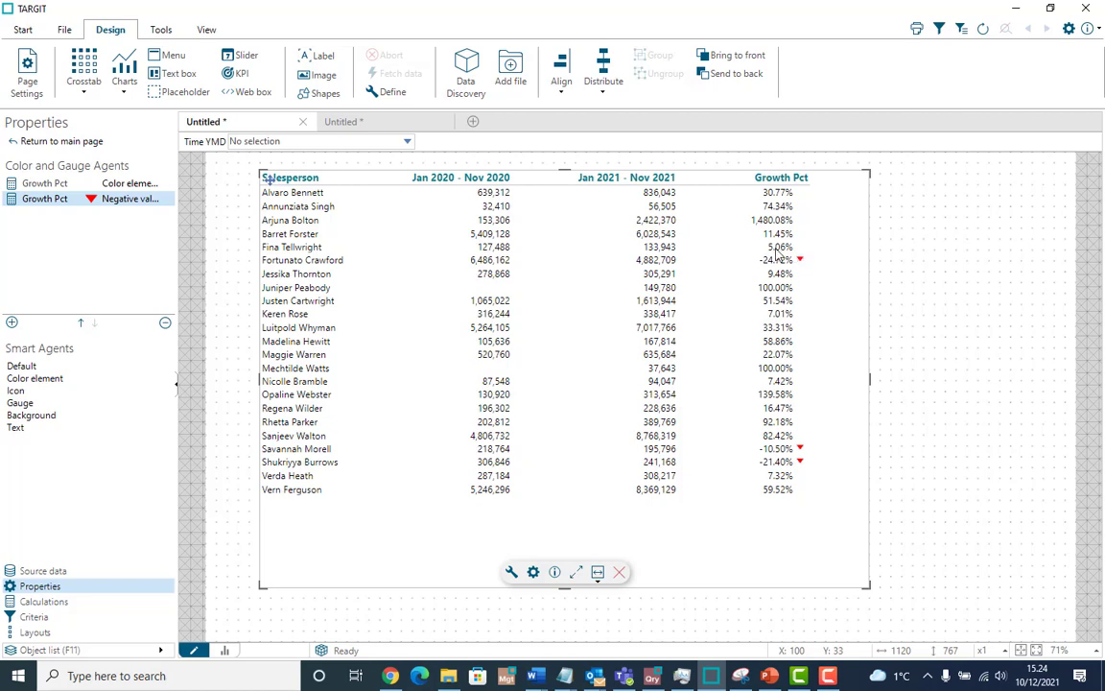
pyautogui.click(418, 126)
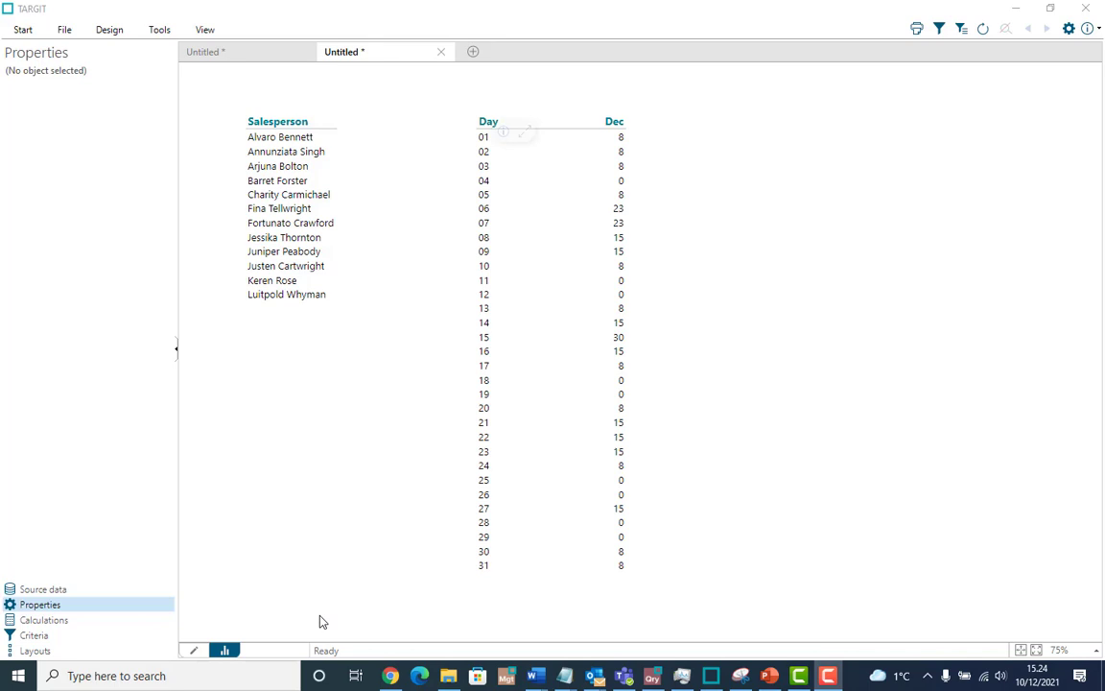
pyautogui.moveTo(247, 153)
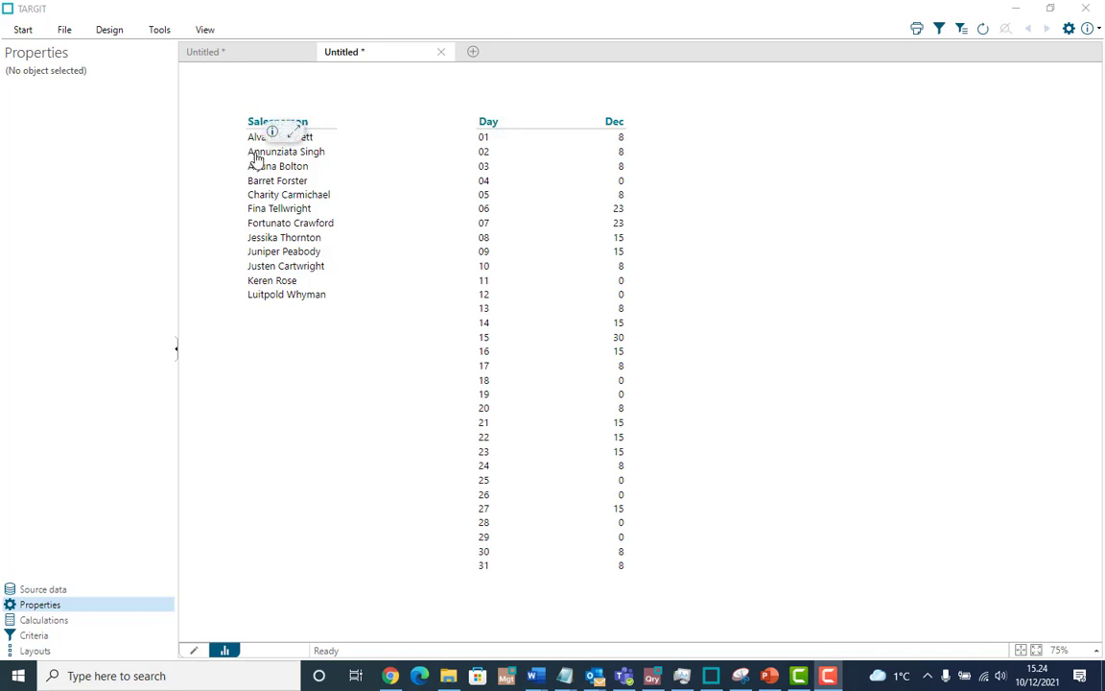
pyautogui.click(257, 154)
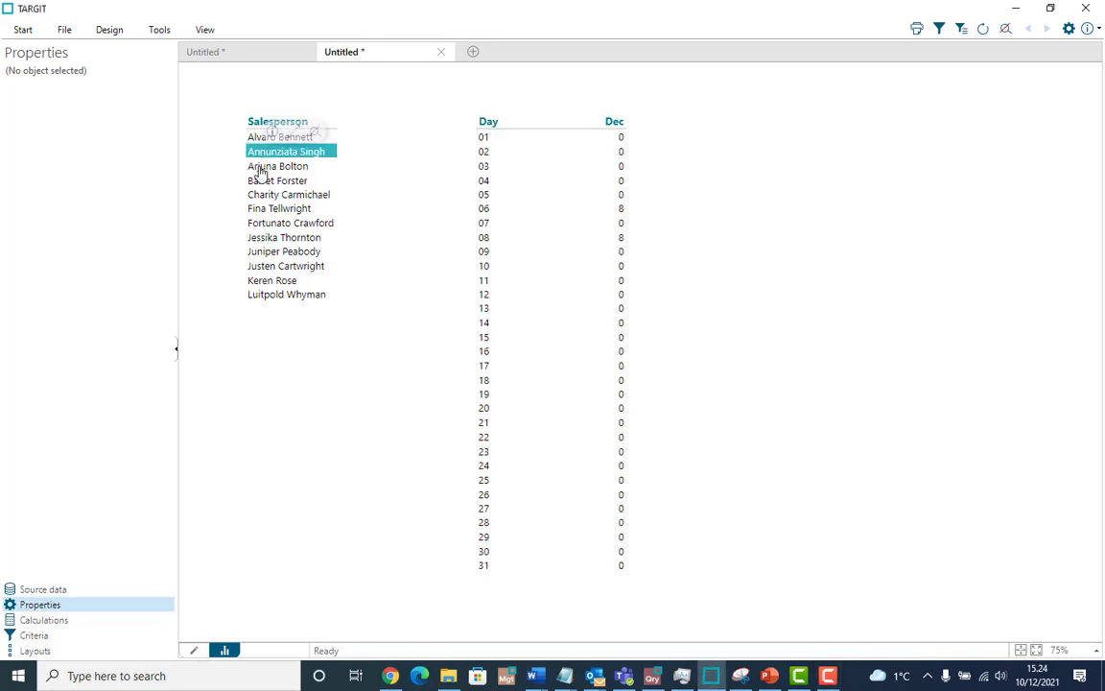
pyautogui.click(259, 168)
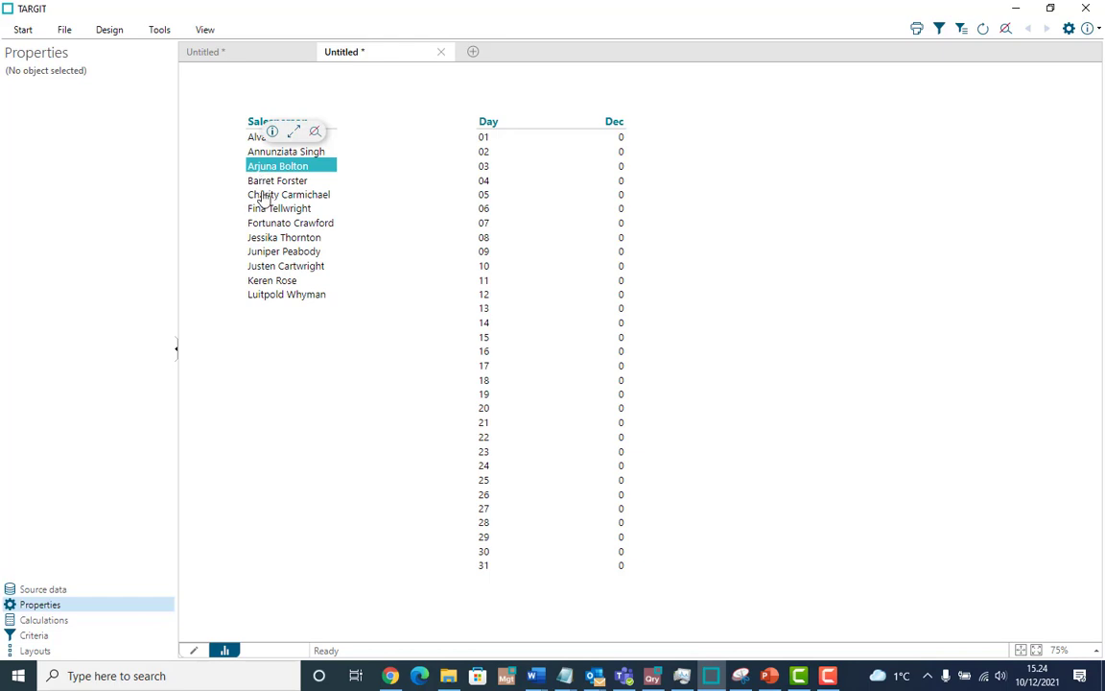
pyautogui.click(261, 184)
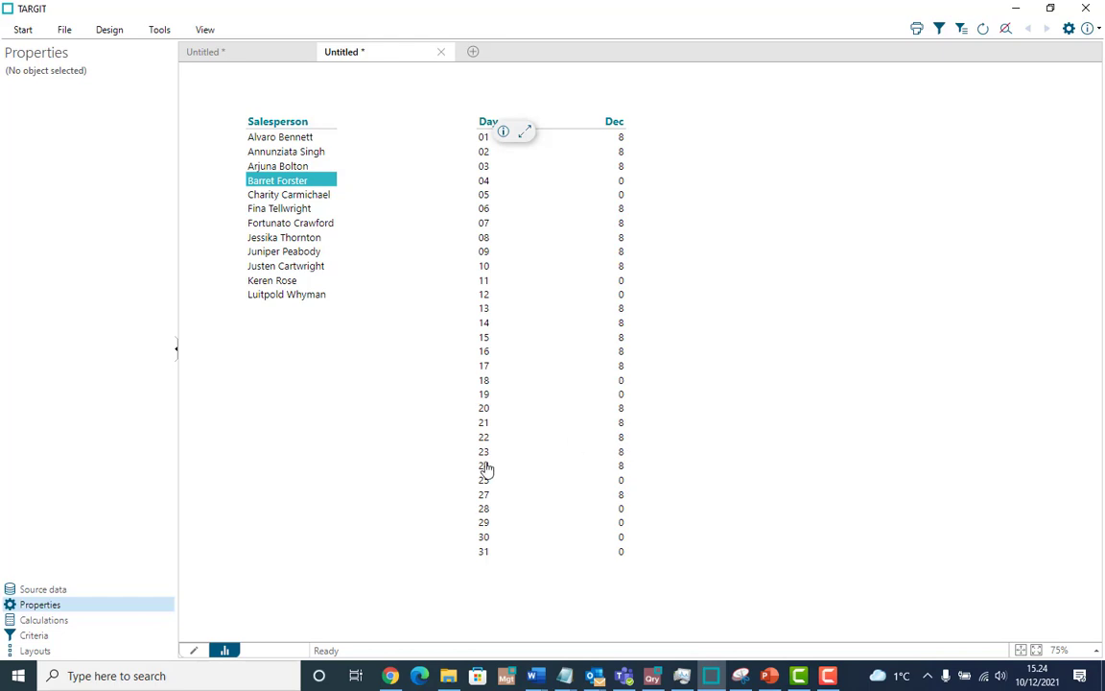
pyautogui.click(273, 195)
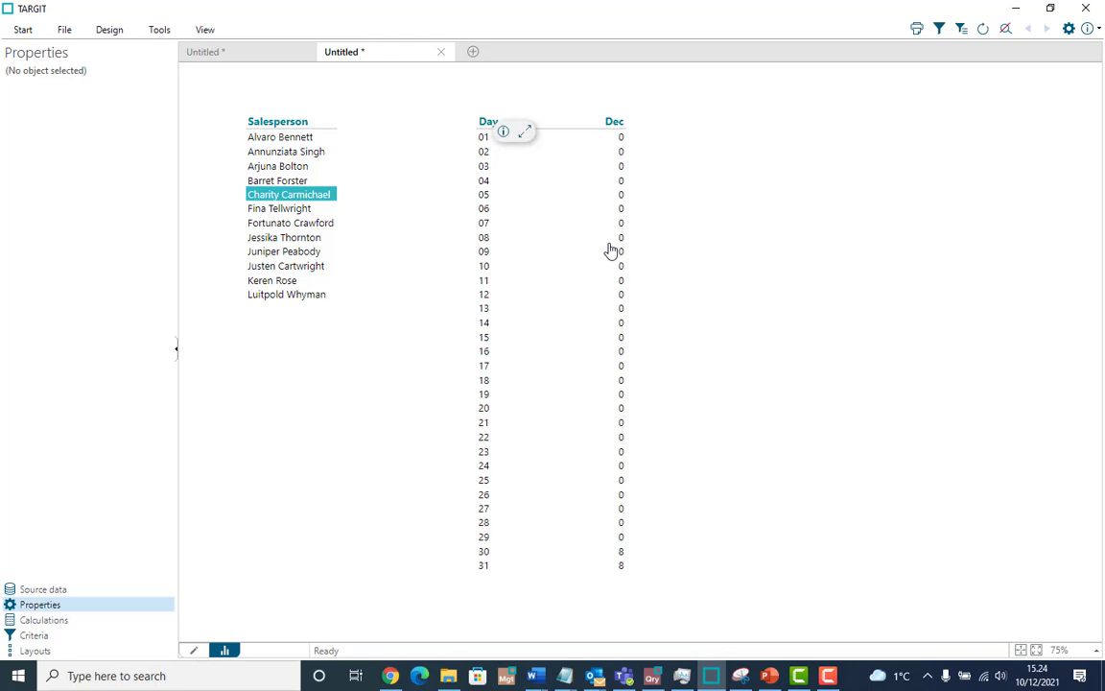
pyautogui.click(281, 209)
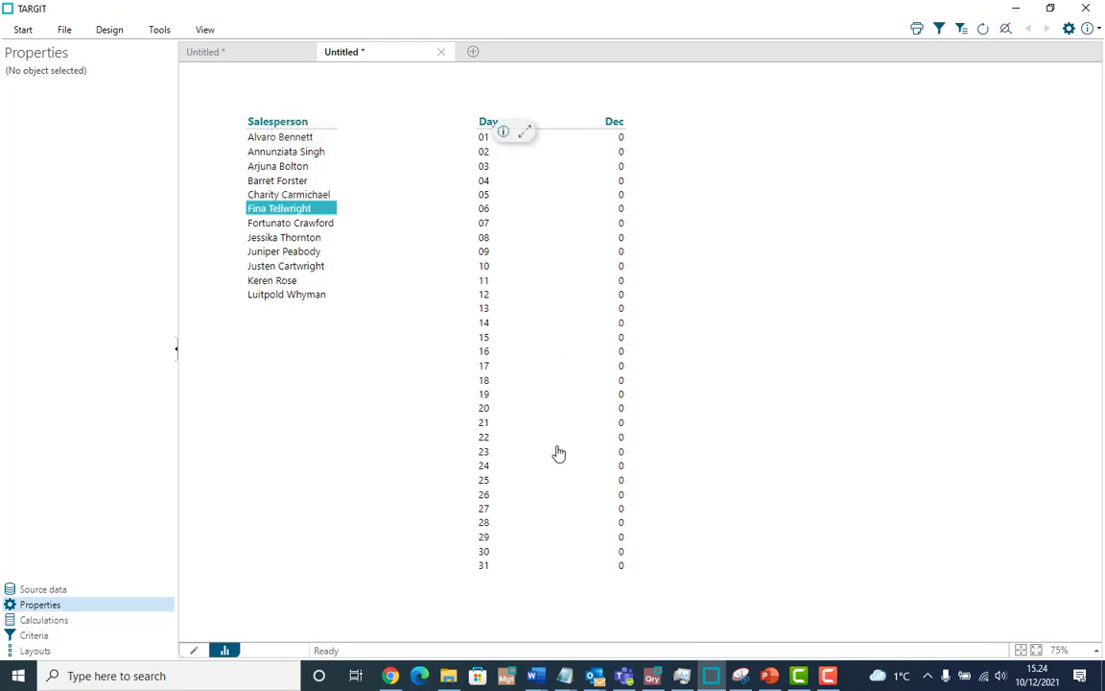
pyautogui.click(289, 224)
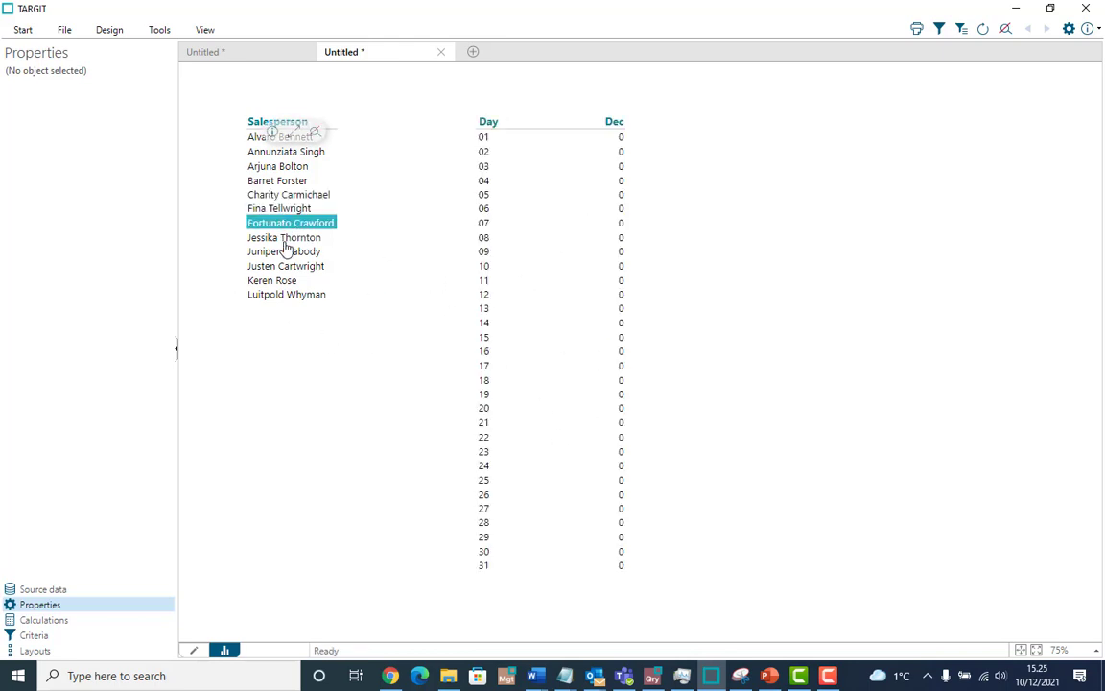
pyautogui.click(285, 240)
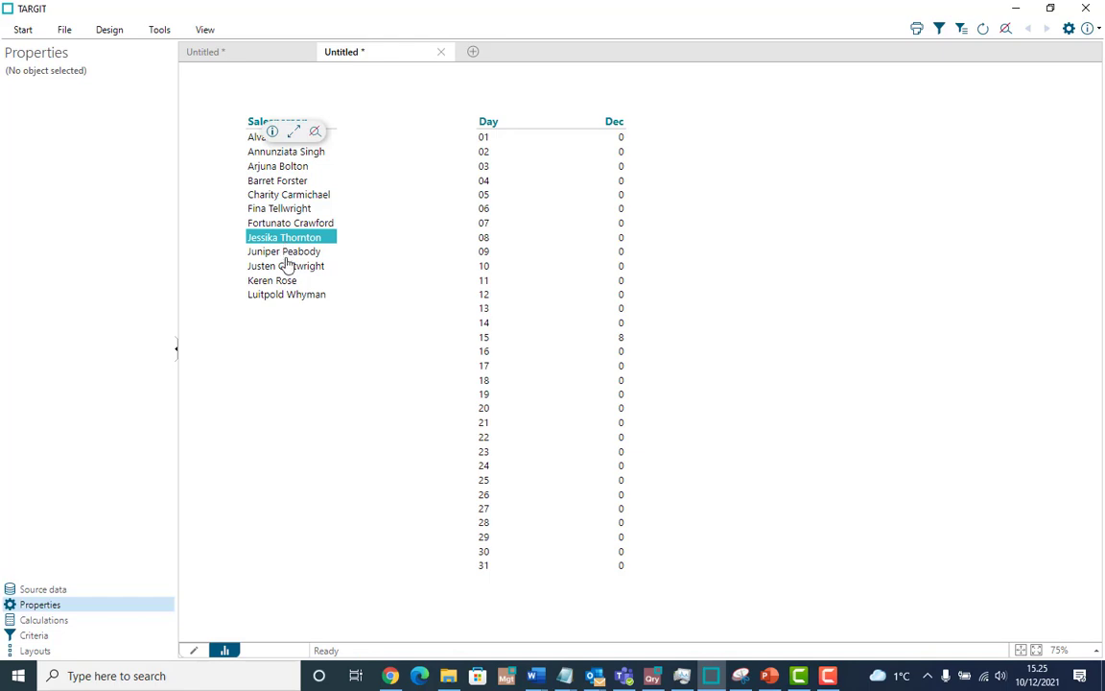
pyautogui.click(284, 255)
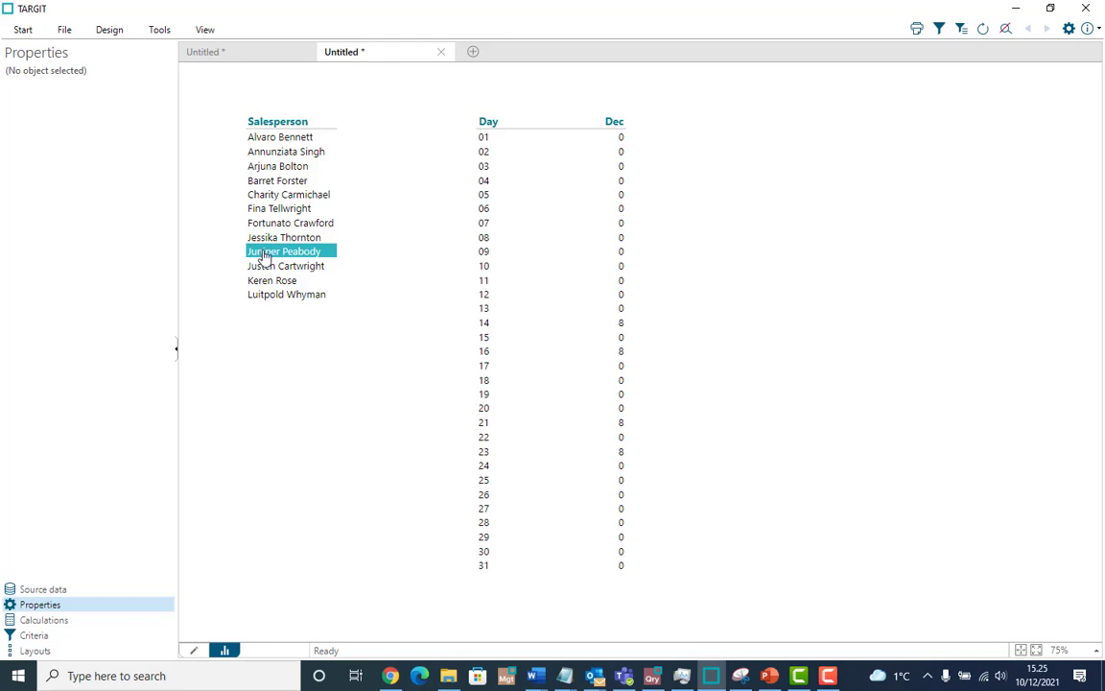
# In design mode, select the Day/Dec crosstab and open its Color and Gauge Agents settings.
pyautogui.click(194, 651)
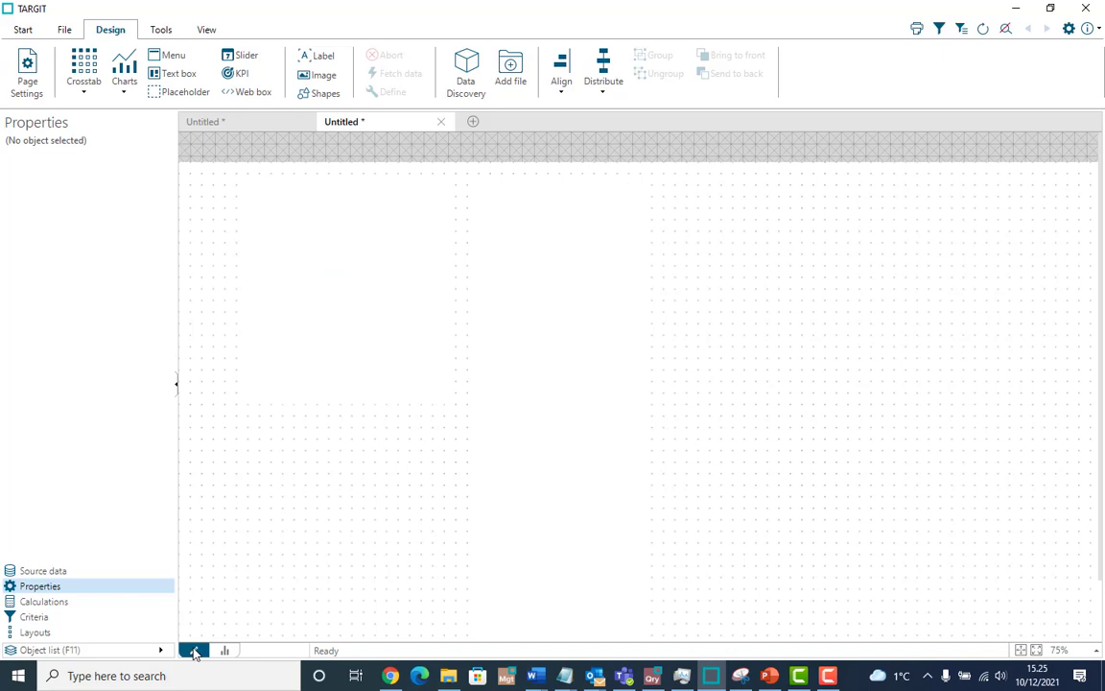
pyautogui.click(551, 345)
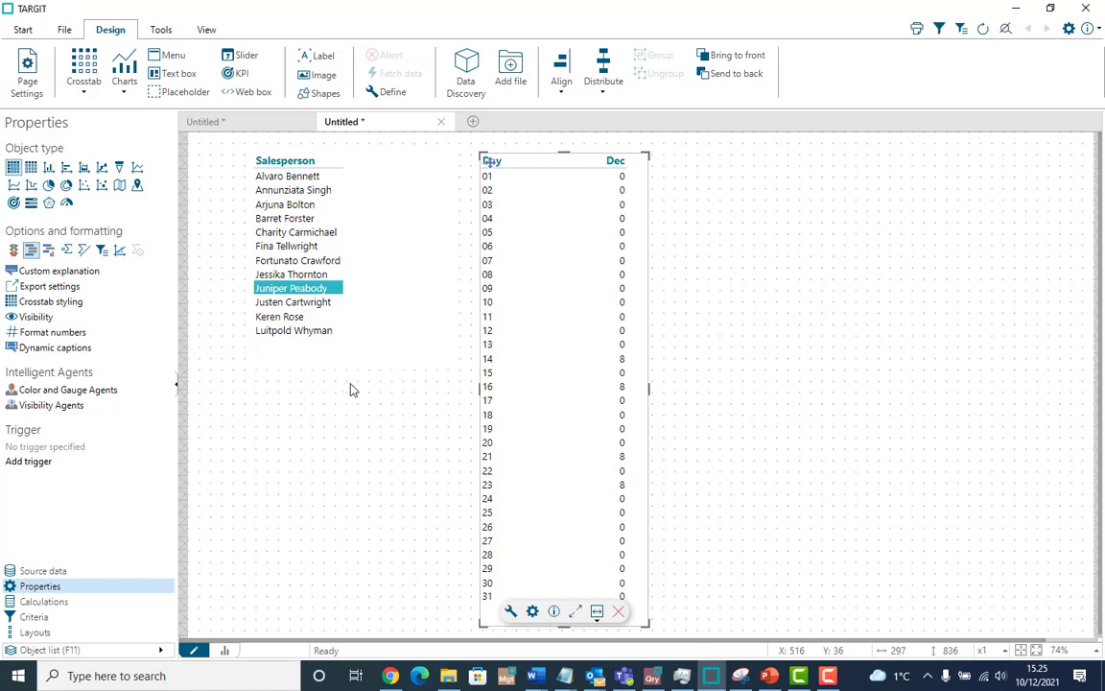
pyautogui.click(53, 390)
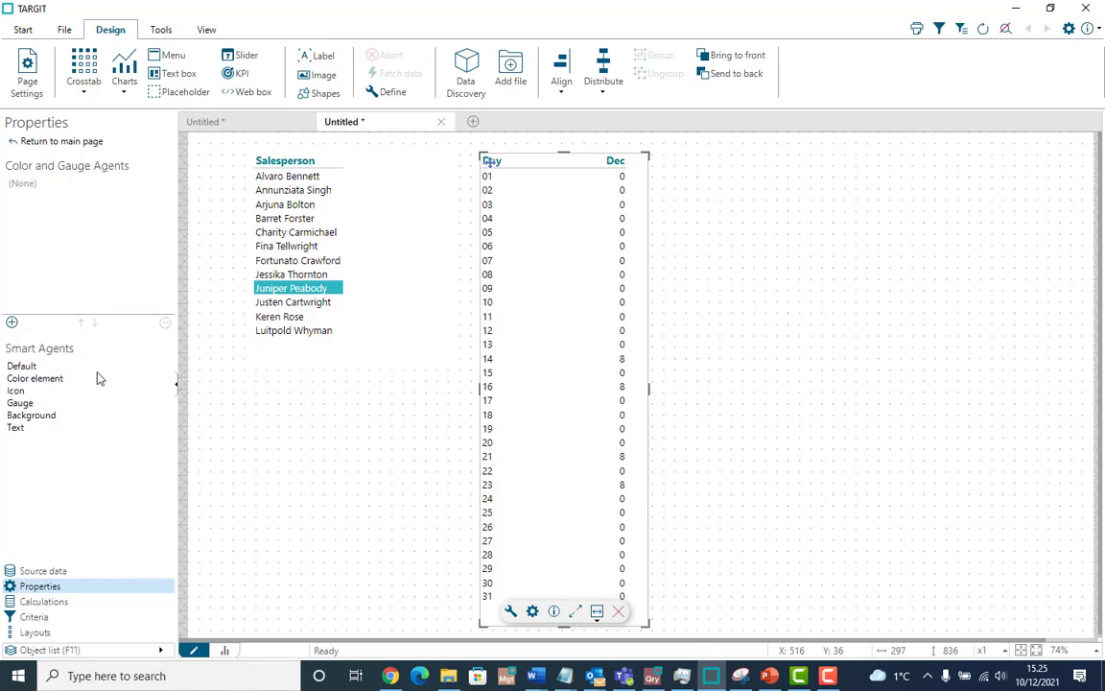
# Add a Color element agent that colours cell backgrounds as right-justified progress bars.
pyautogui.click(31, 377)
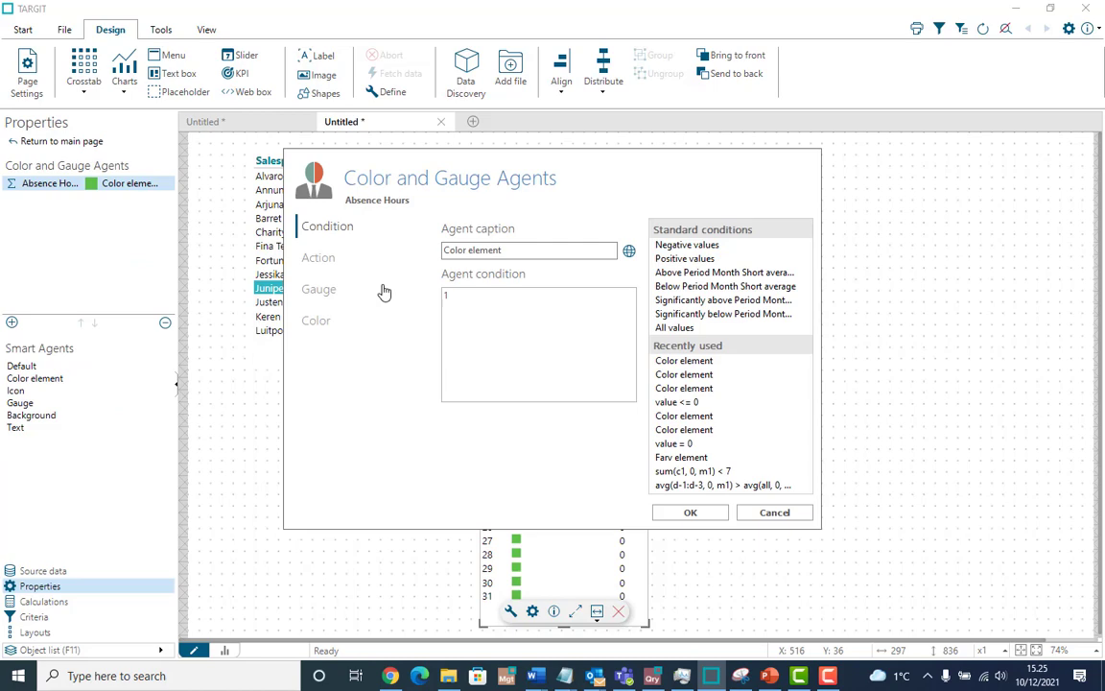
pyautogui.moveTo(397, 184); pyautogui.dragTo(731, 141)
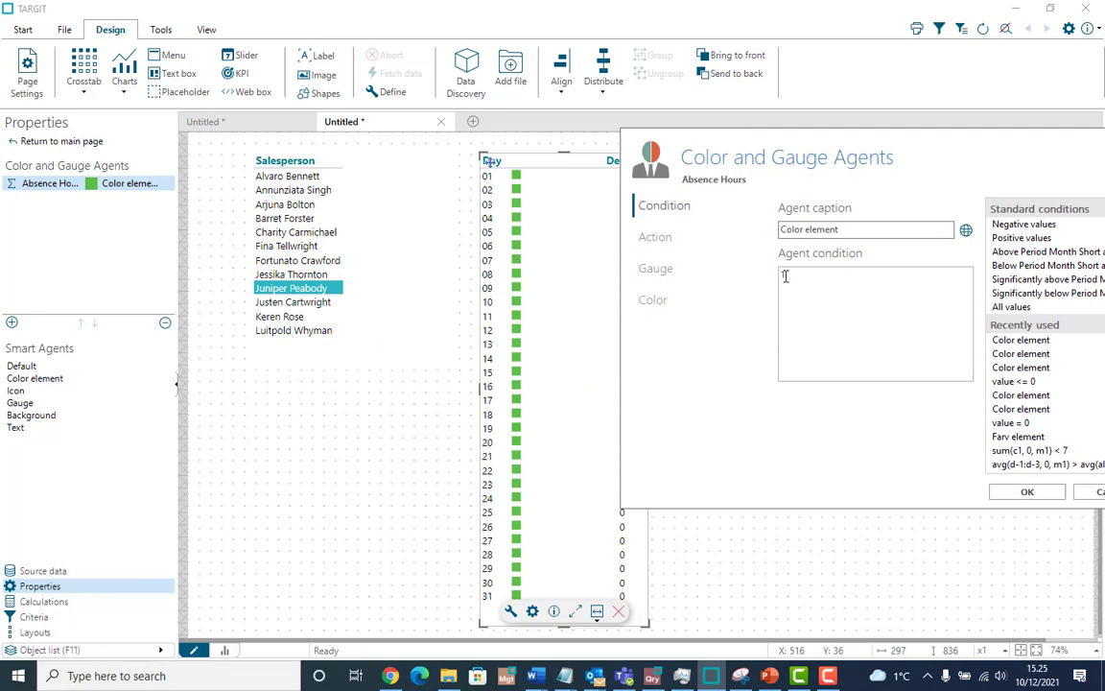
pyautogui.click(658, 238)
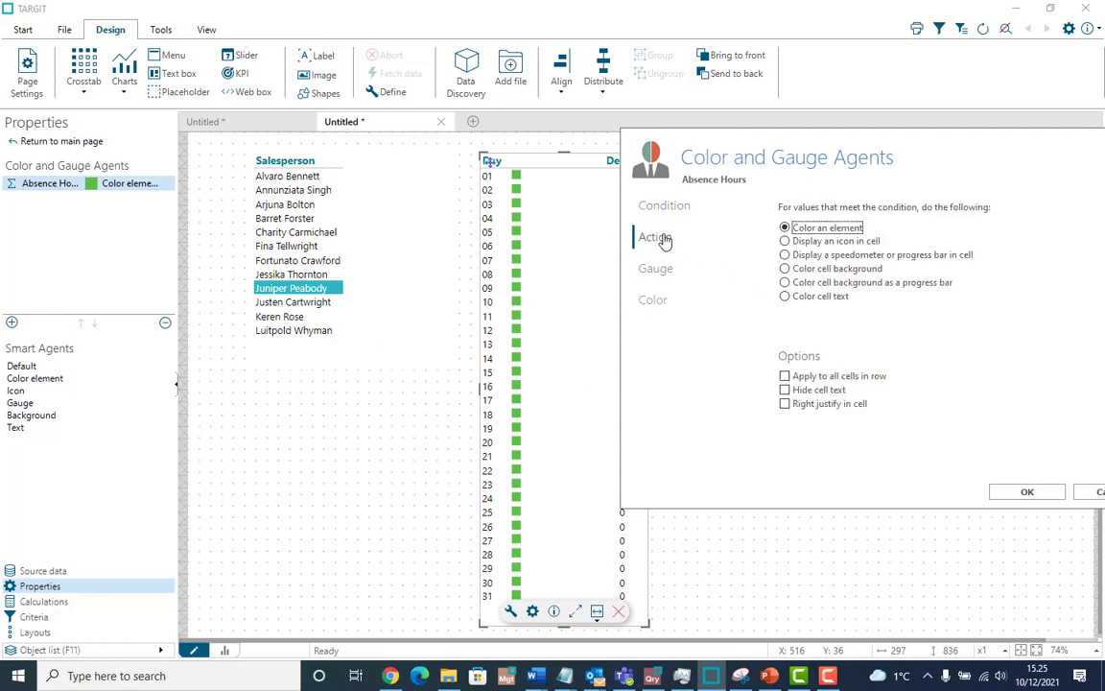
pyautogui.click(785, 283)
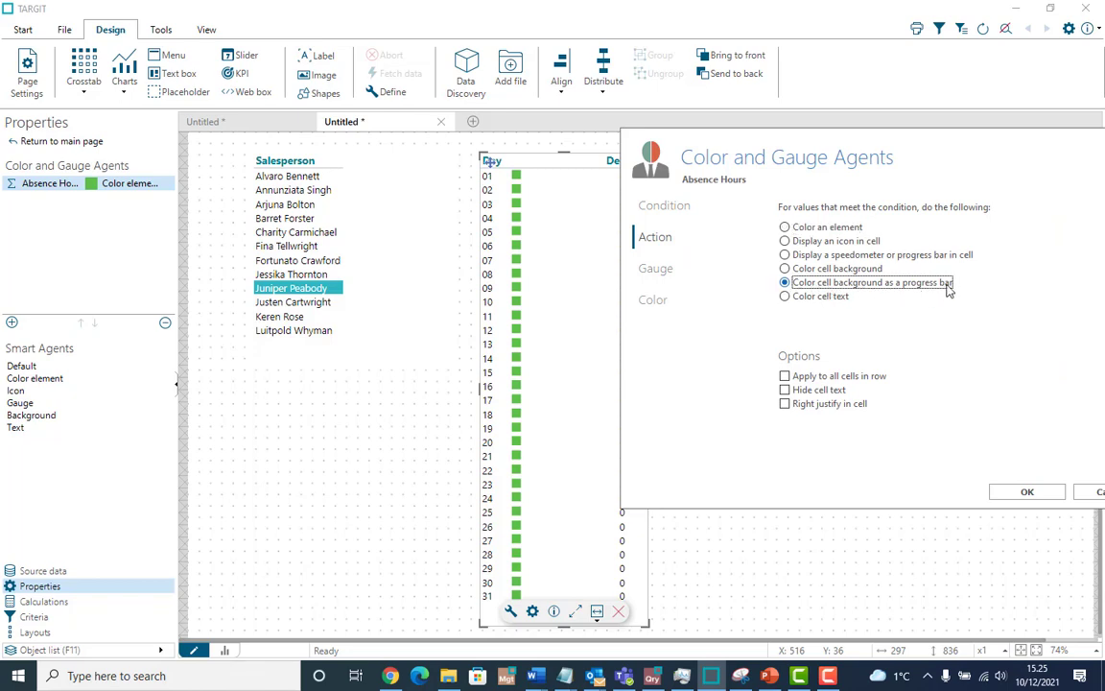
pyautogui.click(784, 404)
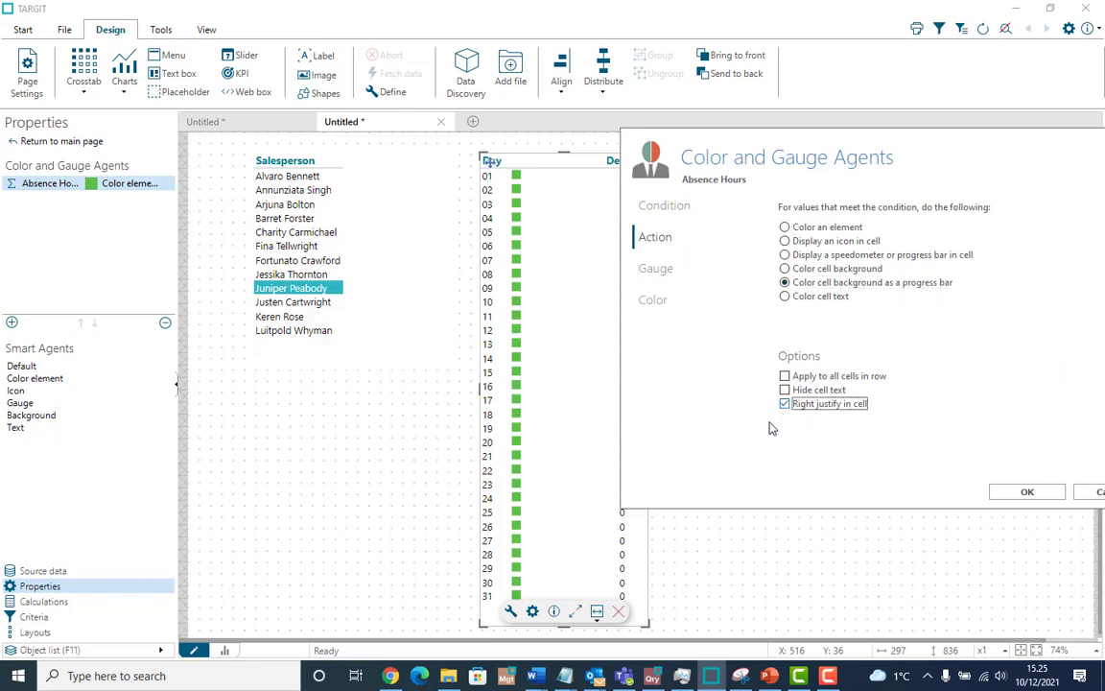
# Colour the agent's progress bars red (FFFF0000) and apply it to the absence table.
pyautogui.click(657, 305)
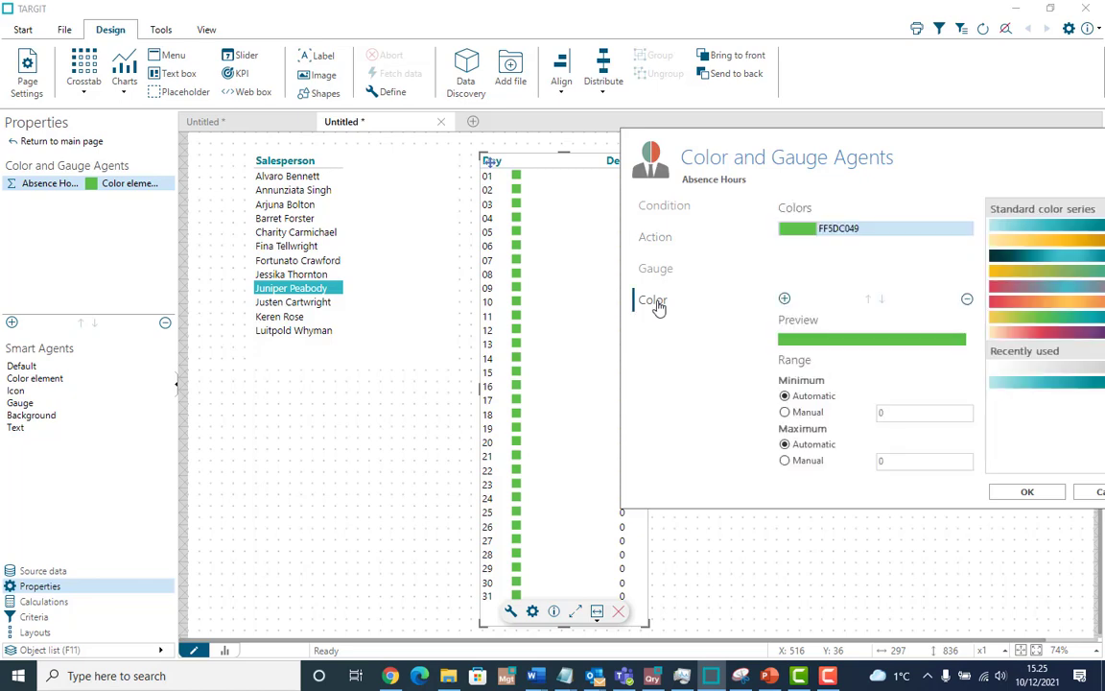
pyautogui.click(800, 230)
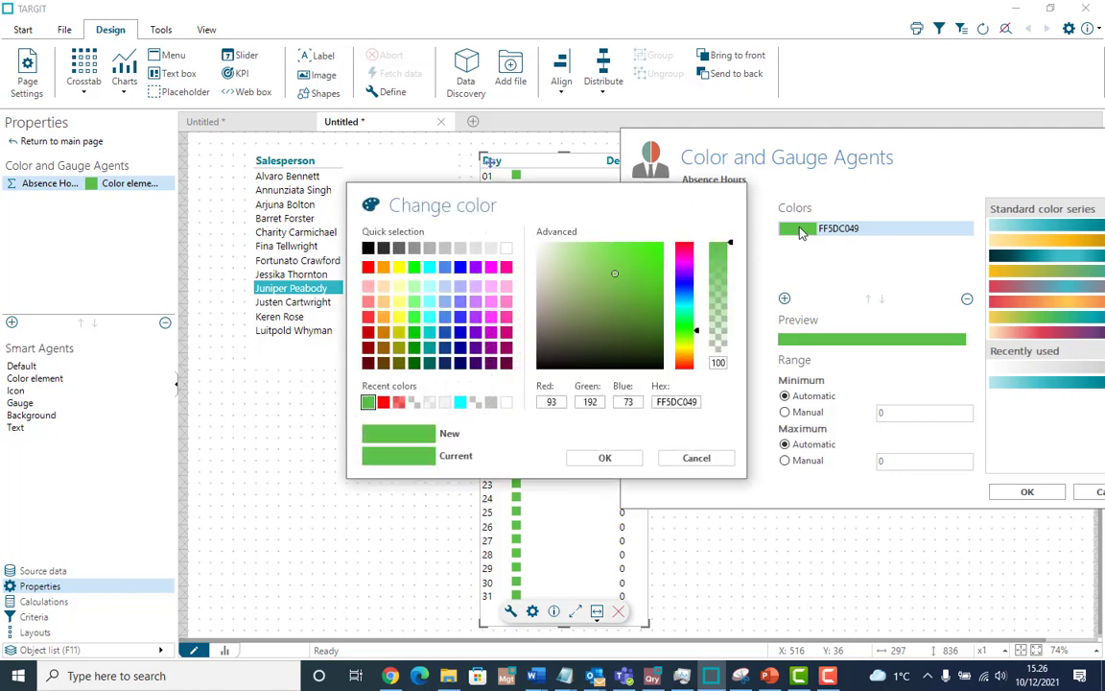
pyautogui.click(383, 402)
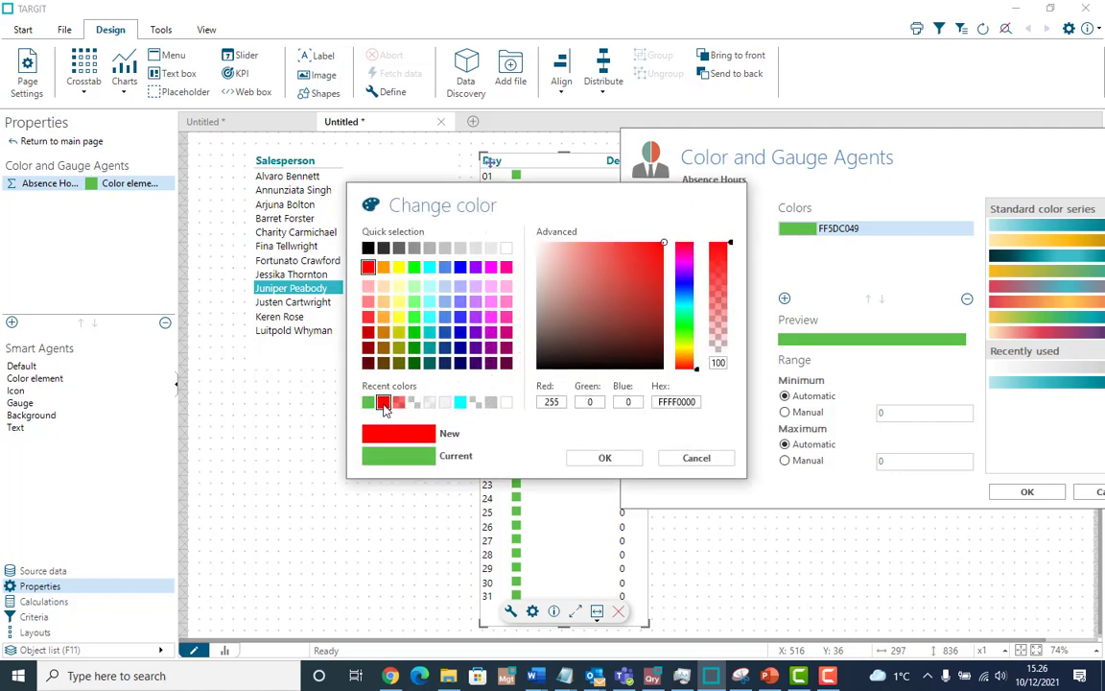
pyautogui.click(604, 457)
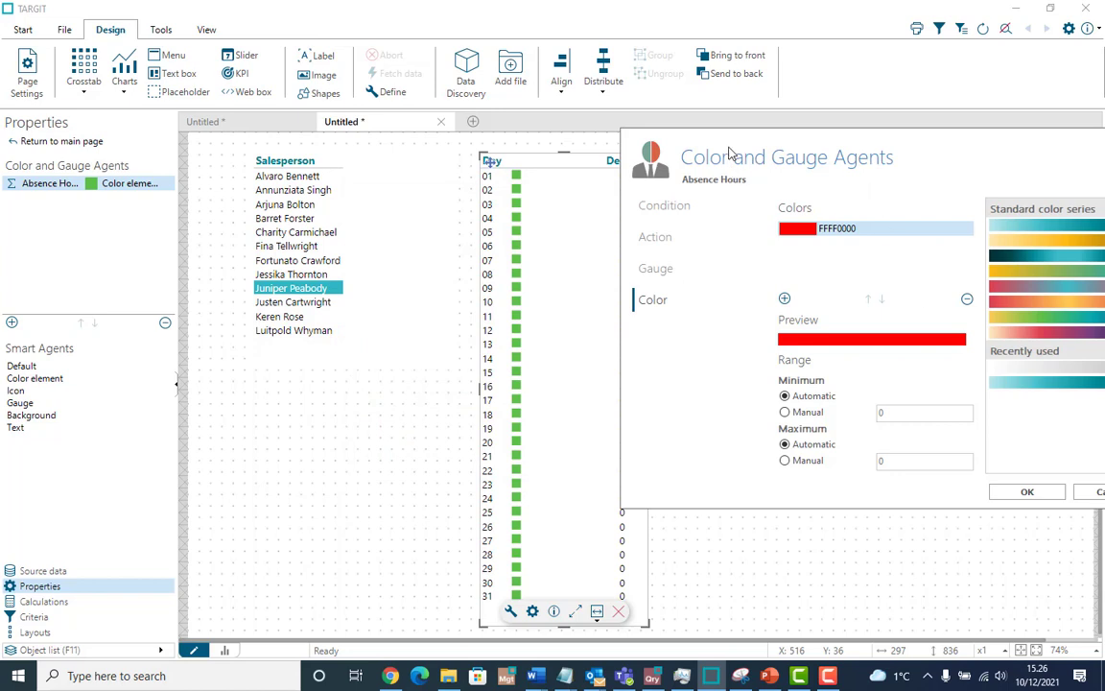
pyautogui.moveTo(724, 140); pyautogui.dragTo(768, 133)
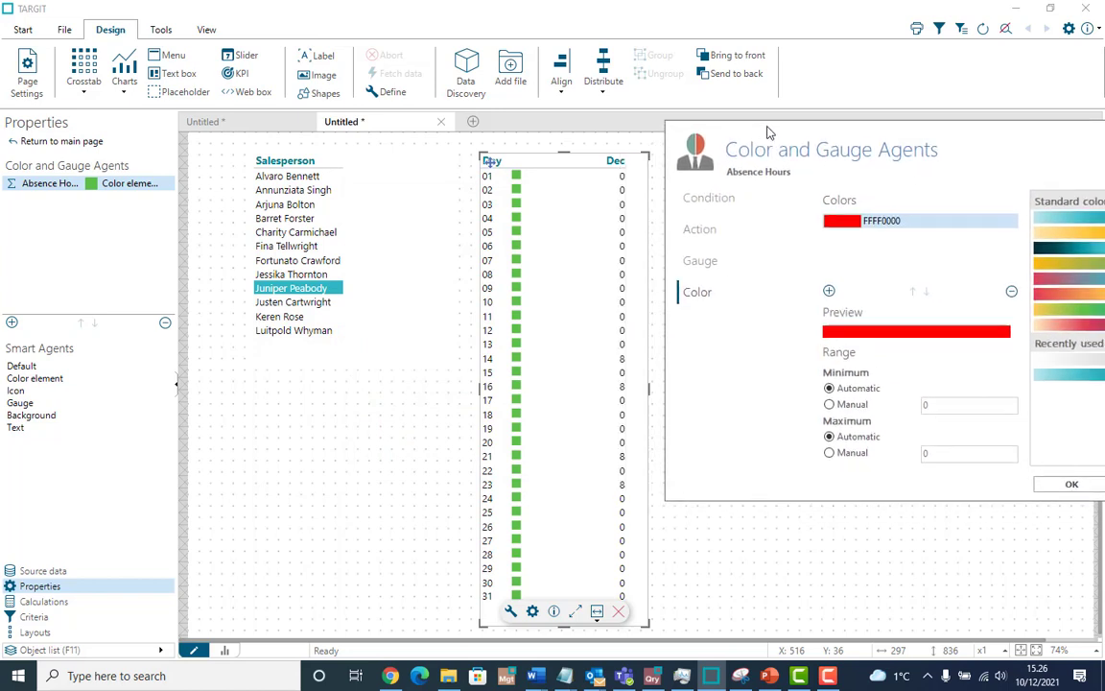
pyautogui.click(1072, 485)
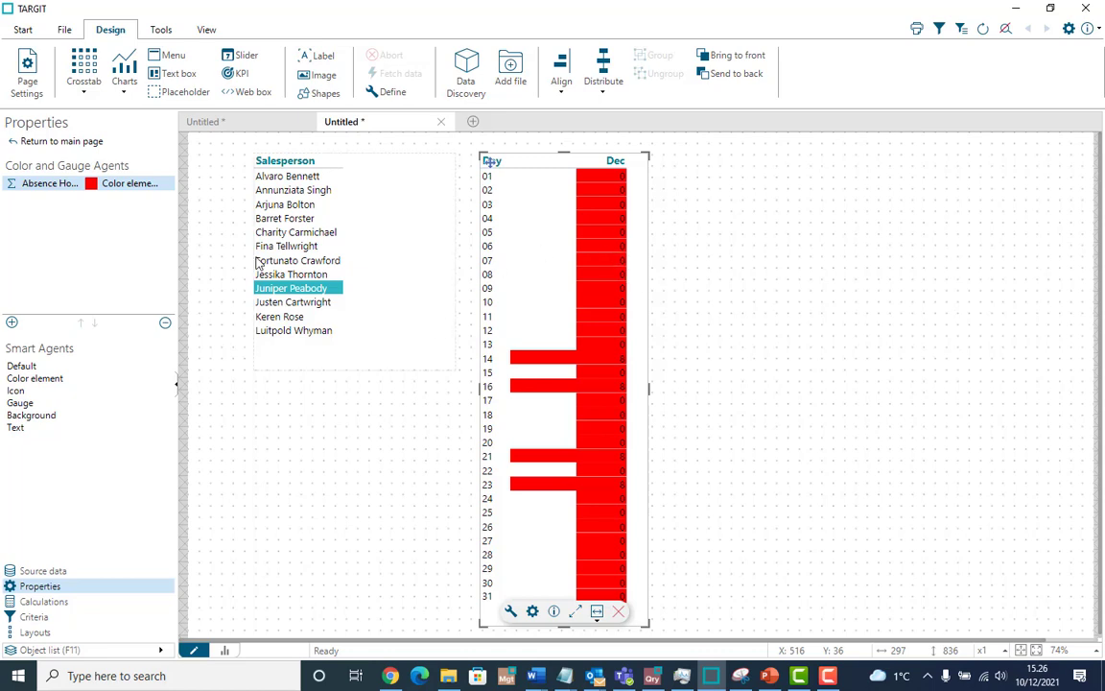
# Set the agent to hide cell text with a manual bar minimum of 1, then apply.
pyautogui.click(128, 184)
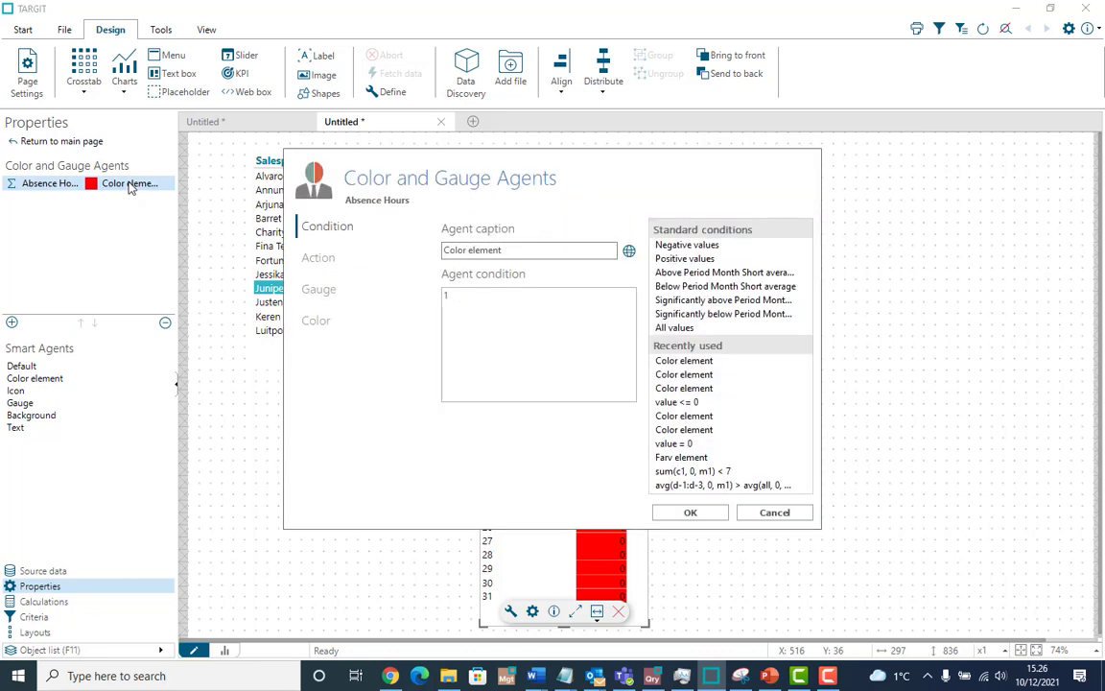
pyautogui.click(320, 261)
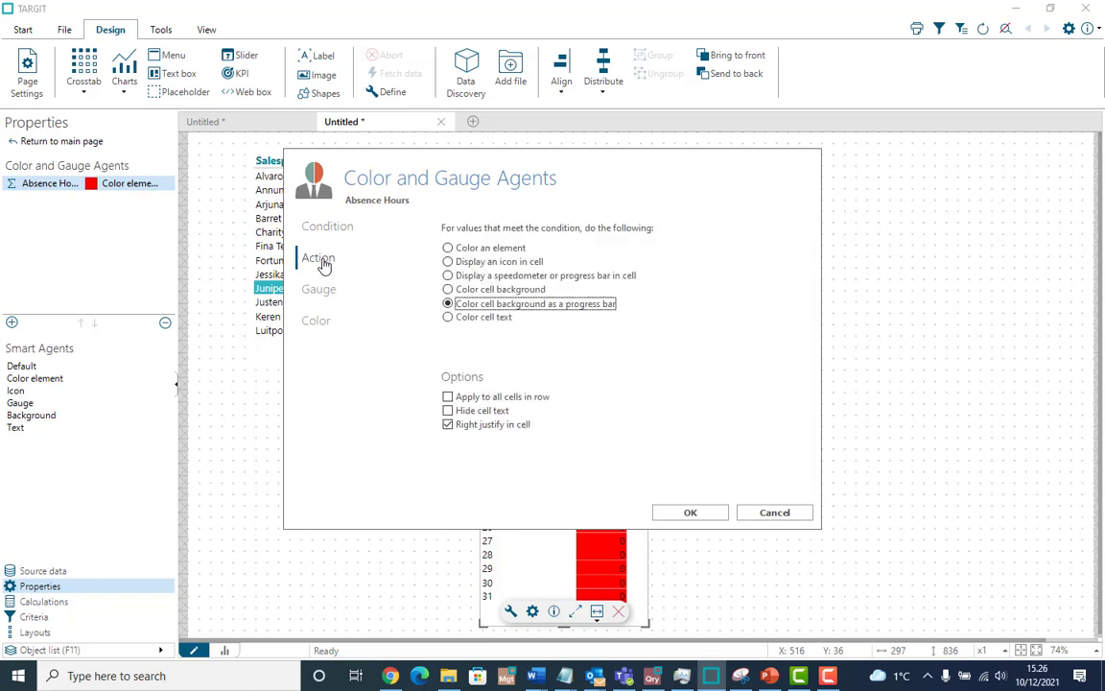
pyautogui.click(448, 411)
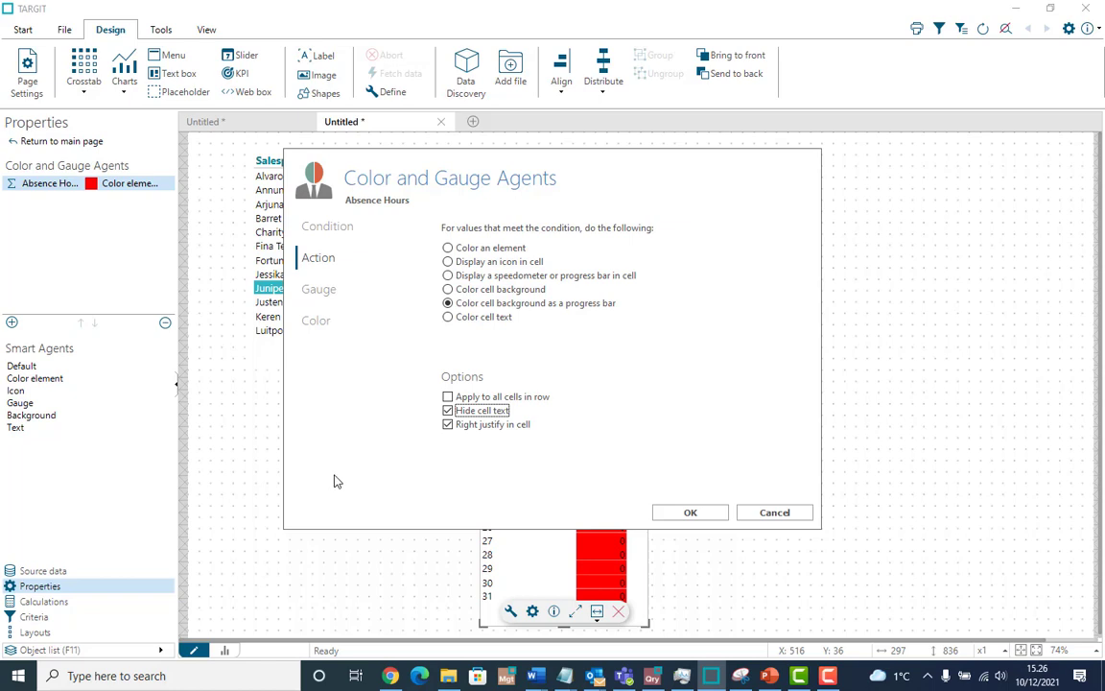
pyautogui.click(313, 324)
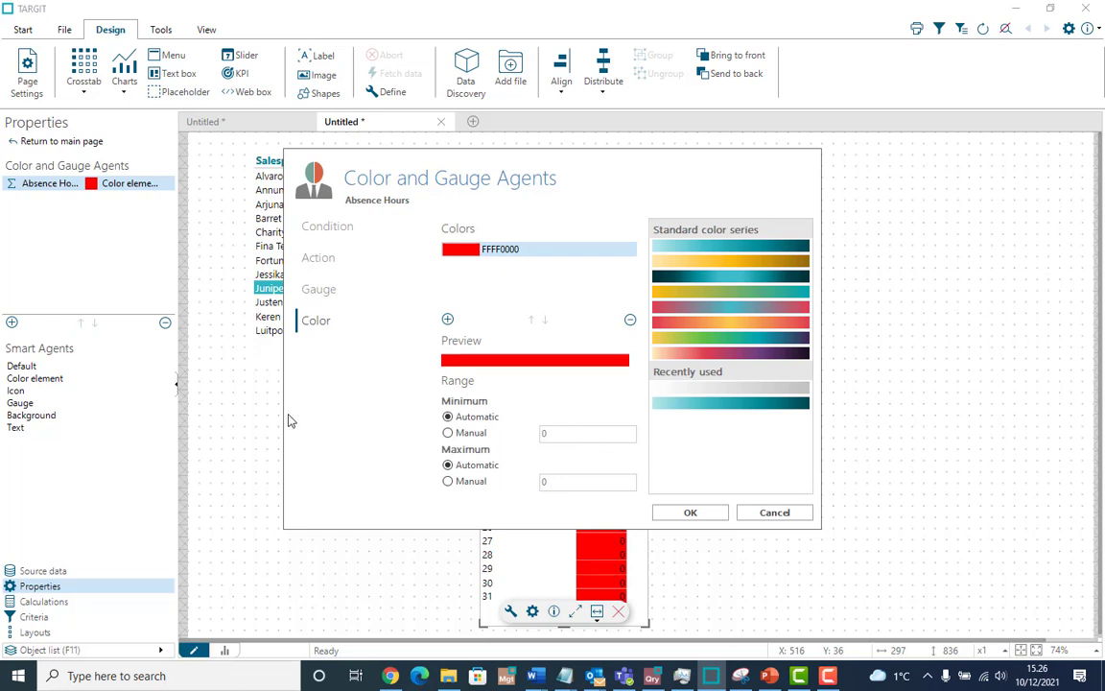
pyautogui.click(450, 436)
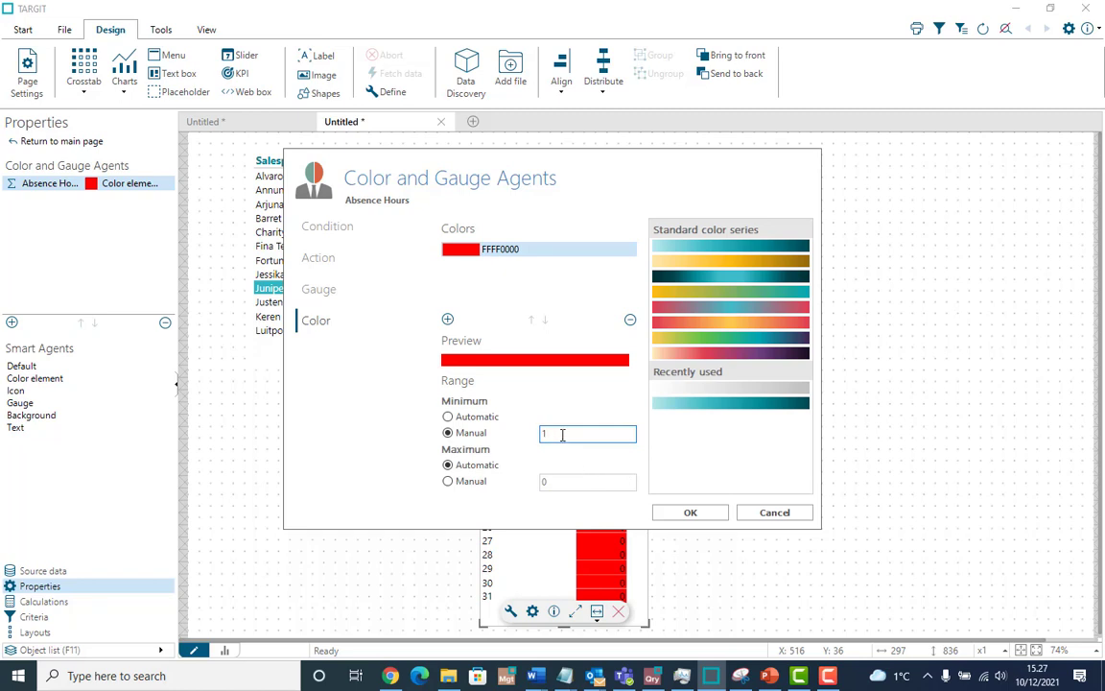
pyautogui.click(687, 512)
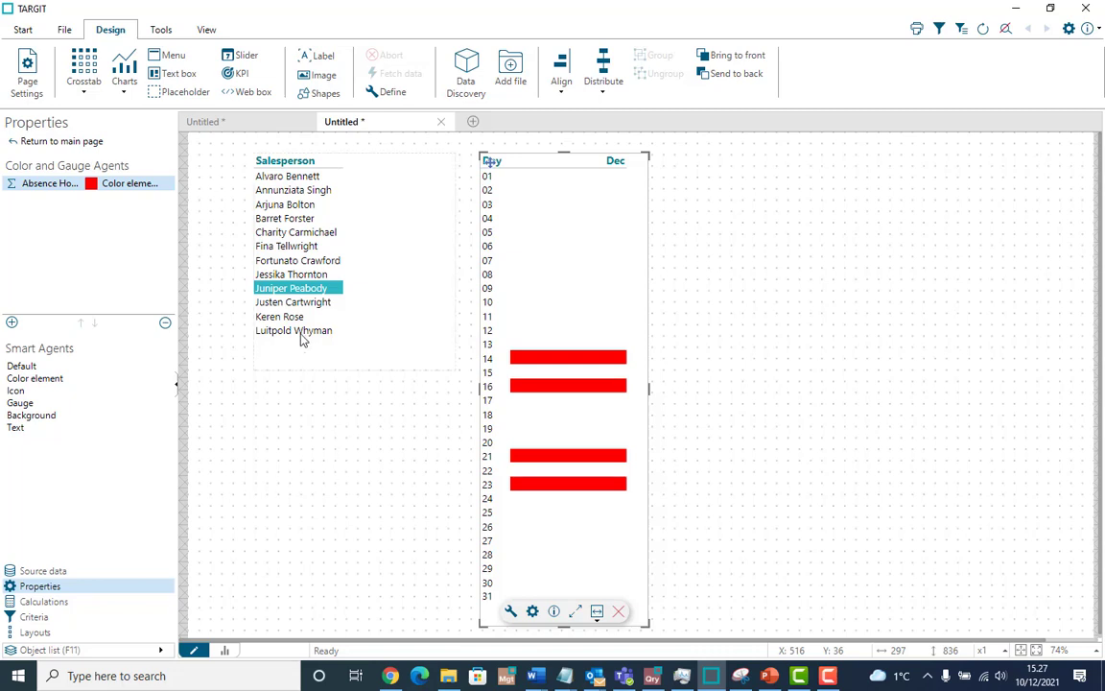
# Leave design mode and filter the crosstab by each salesperson to check their red absence bars.
pyautogui.click(224, 651)
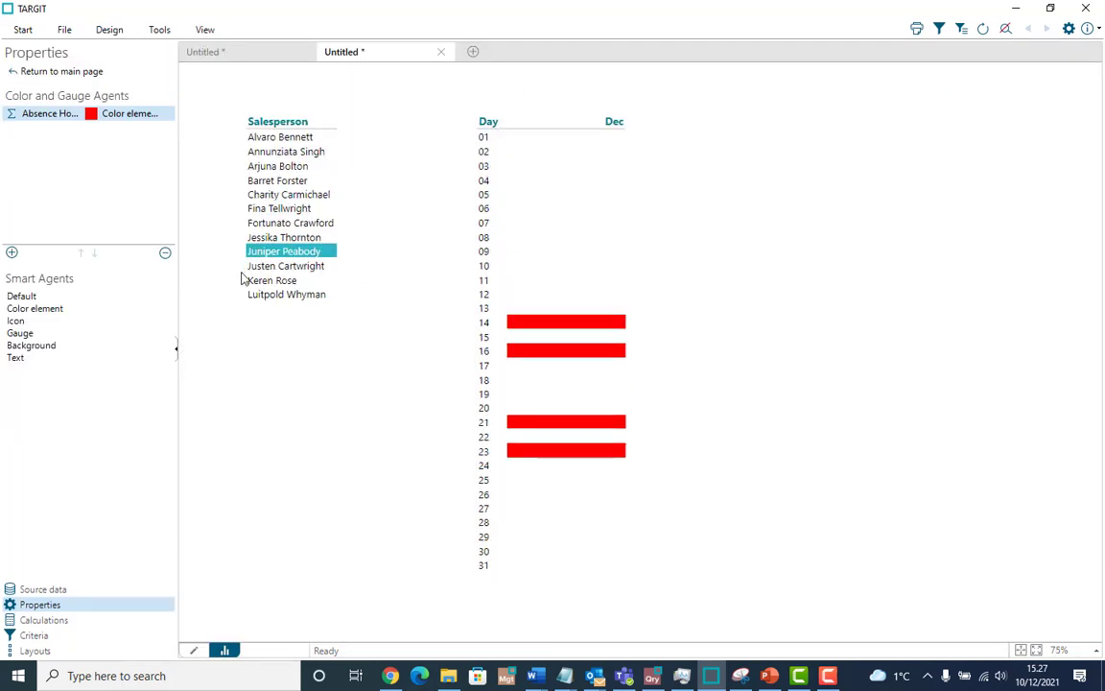
pyautogui.click(263, 268)
pyautogui.click(268, 281)
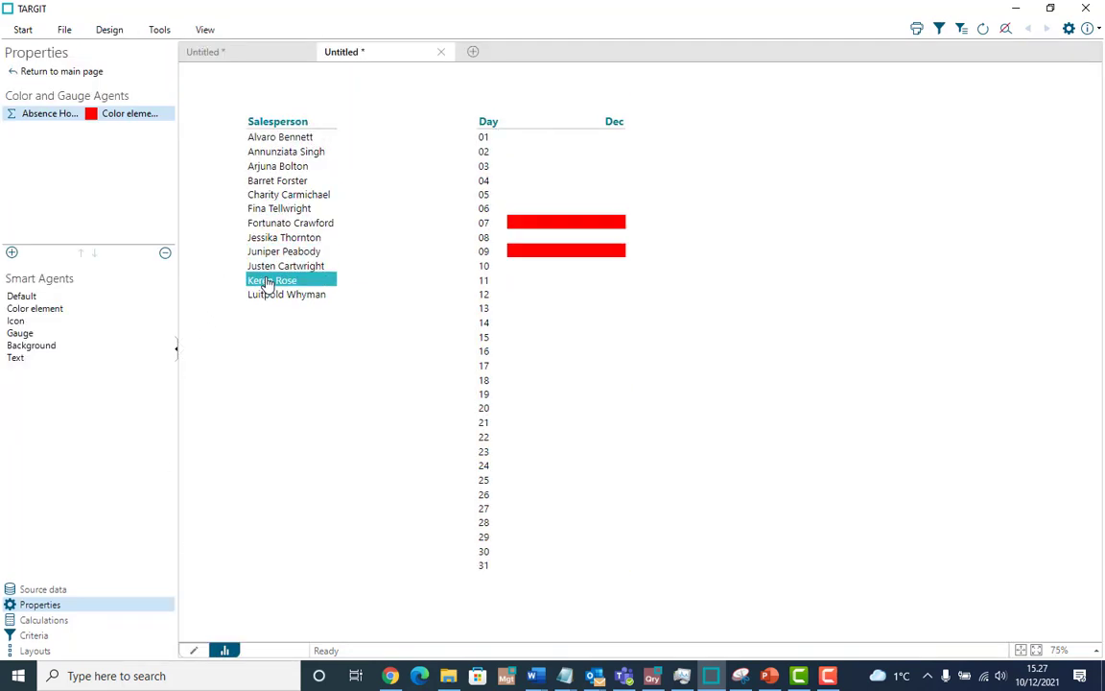
pyautogui.click(267, 295)
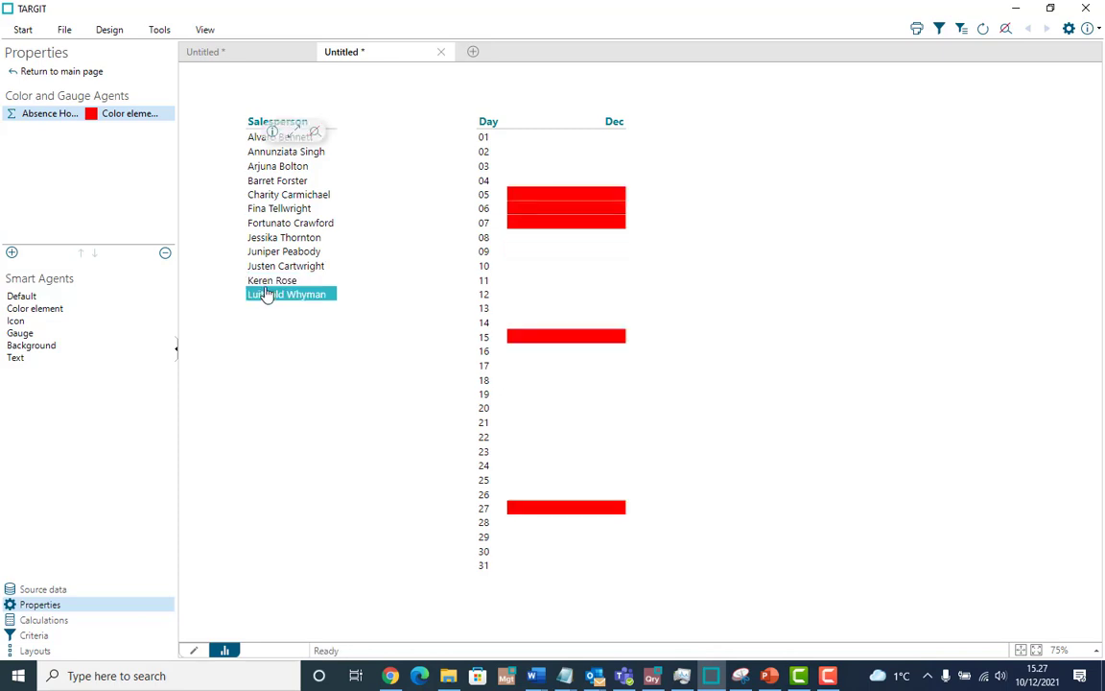
pyautogui.click(287, 181)
pyautogui.click(252, 163)
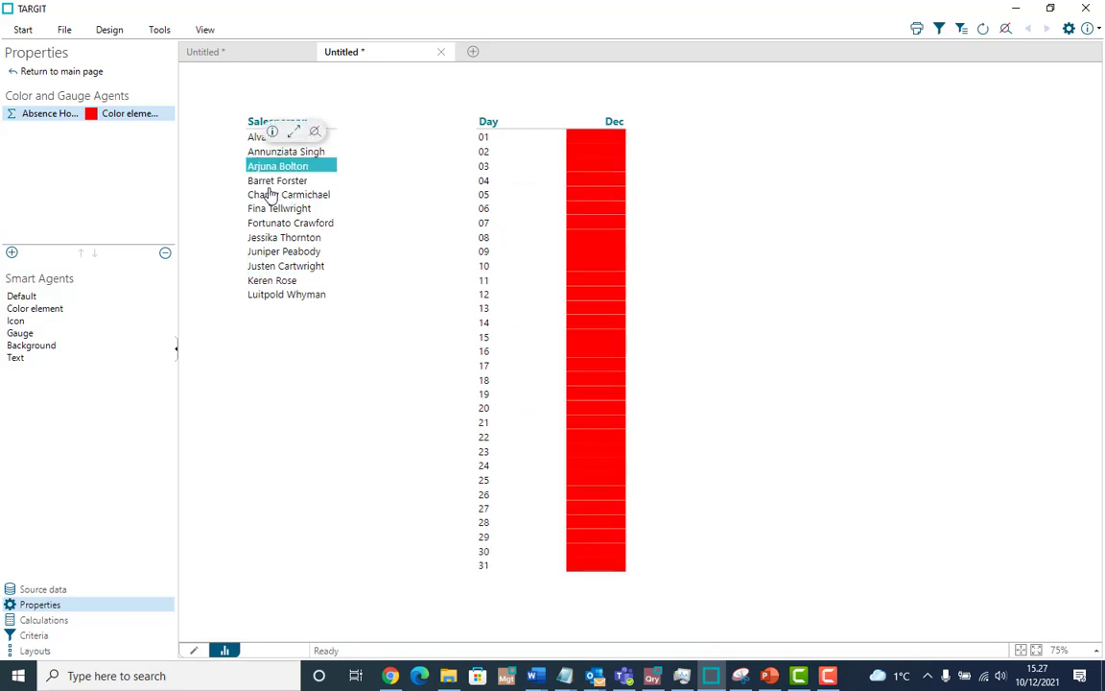
pyautogui.click(272, 195)
pyautogui.click(268, 210)
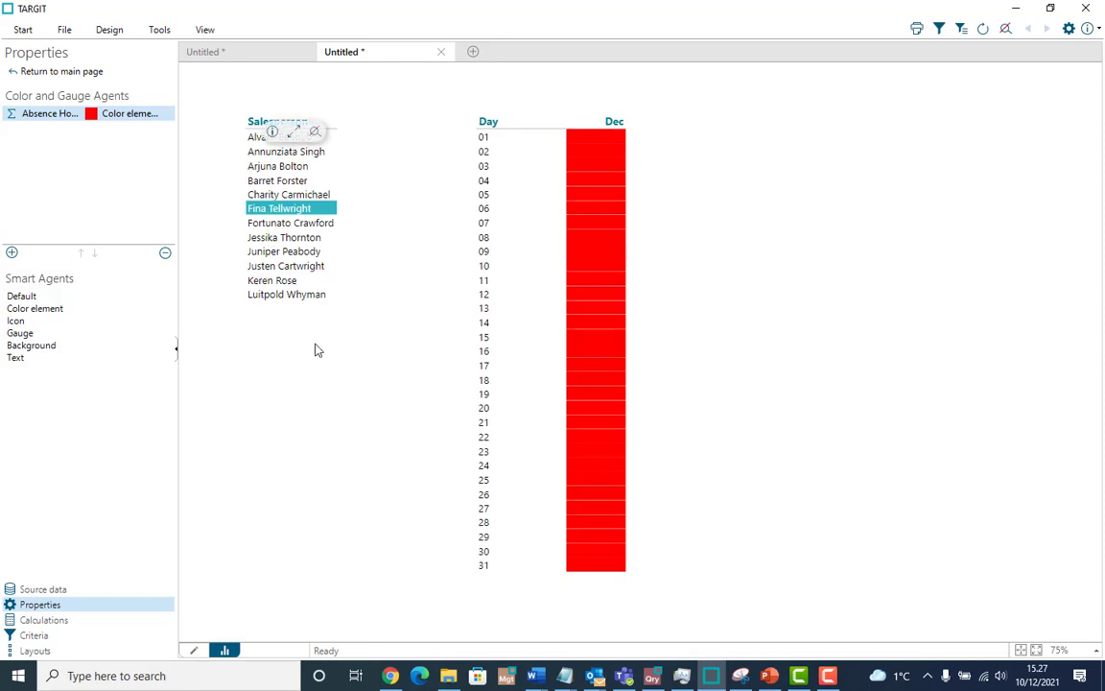
pyautogui.click(259, 227)
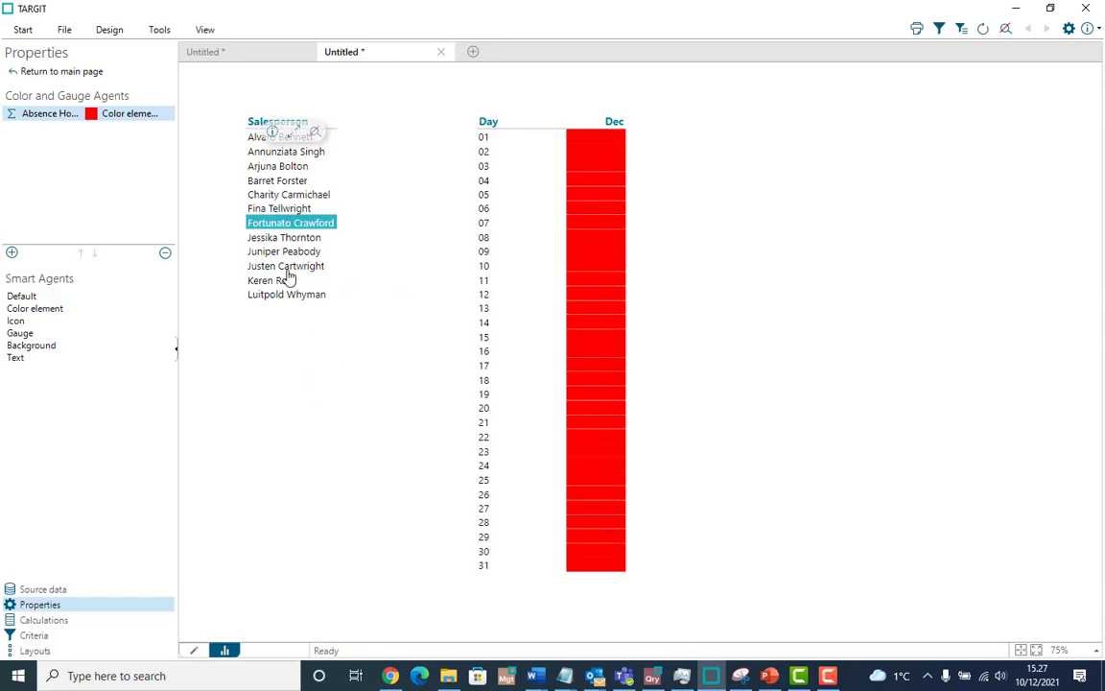
pyautogui.click(265, 239)
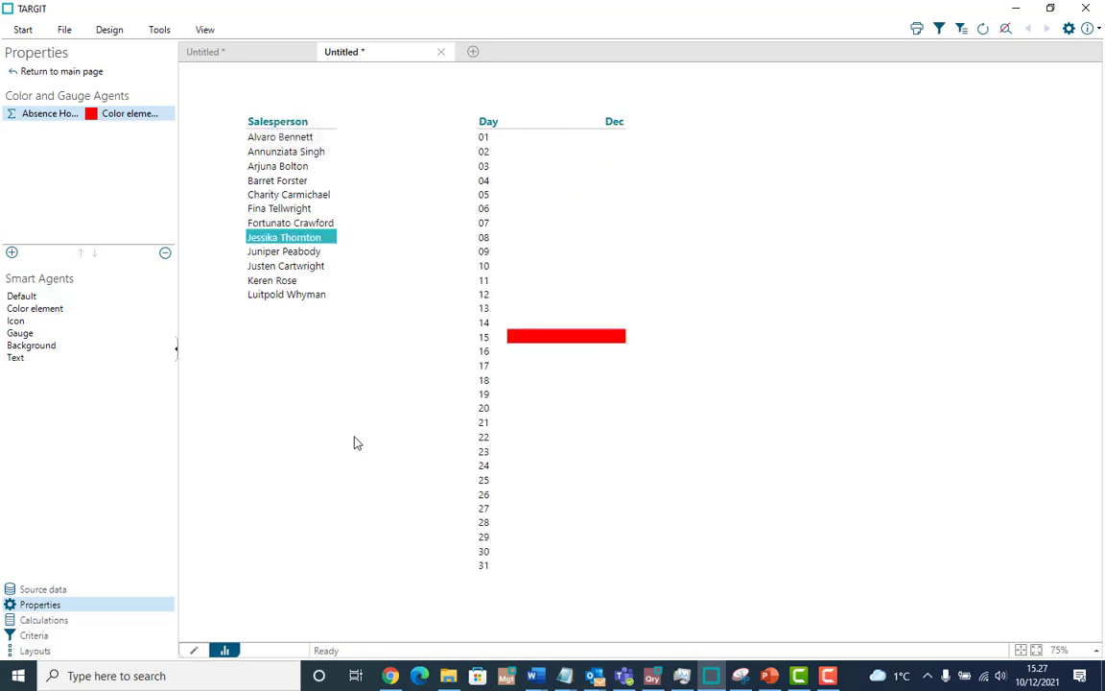